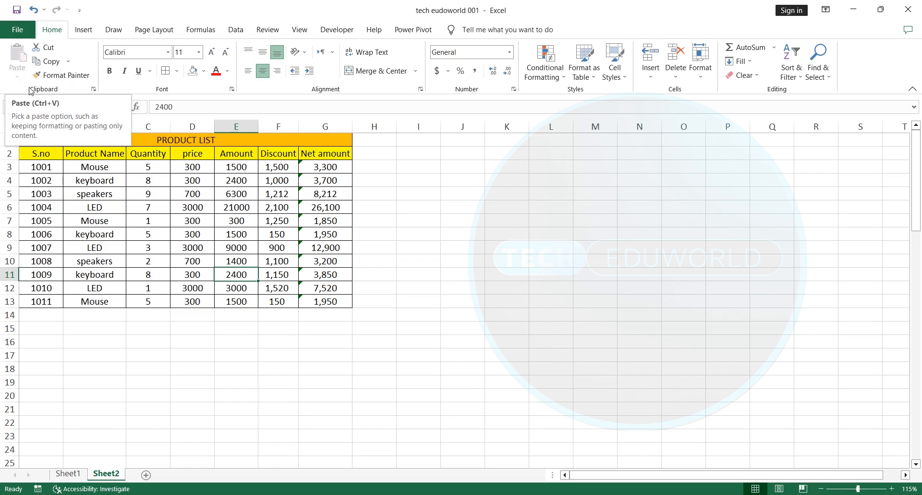
Step: Open the Office Clipboard pane and clear all items collected in it
left_click(94, 89)
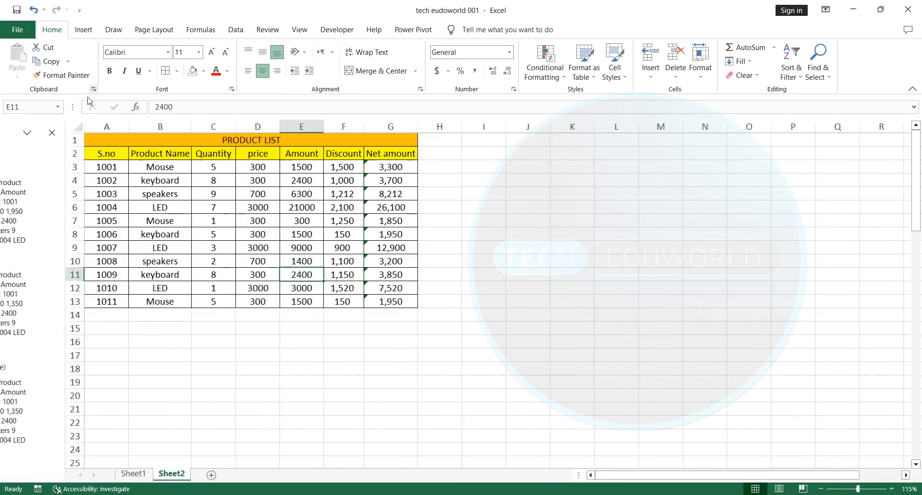
left_click(94, 90)
left_click(94, 89)
left_click(94, 89)
left_click(93, 90)
left_click(68, 154)
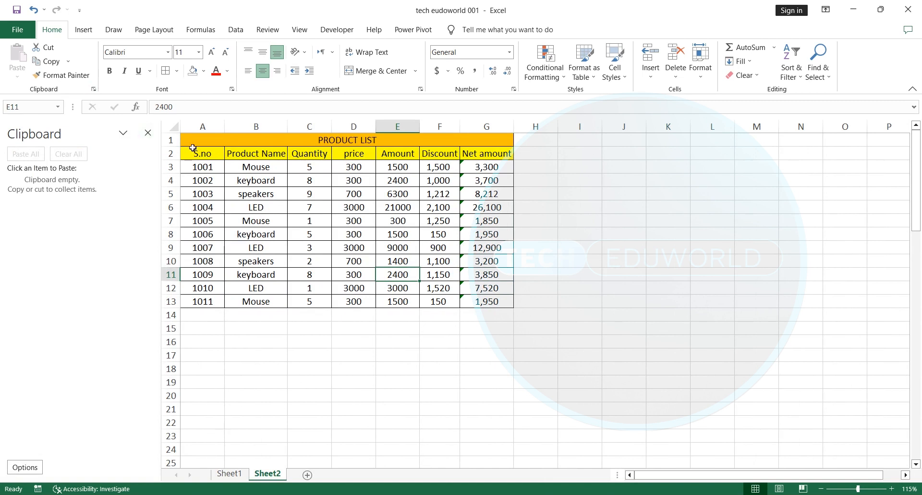
Step: Copy the 1002 keyboard row (A4:G4) and the 1004 LED row (A6:G6) so both are collected in the Clipboard
left_click_drag(202, 183, 495, 181)
key("ctrl+c")
left_click_drag(200, 207, 475, 211)
key("ctrl+c")
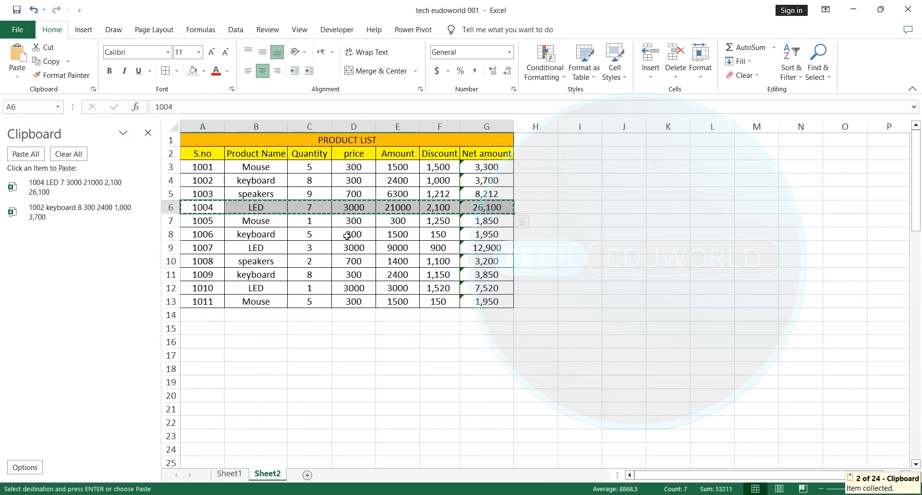
Step: Paste the collected 1004 LED and 1002 keyboard rows individually at A16 on Sheet2, and paste all collected items there
left_click(197, 338)
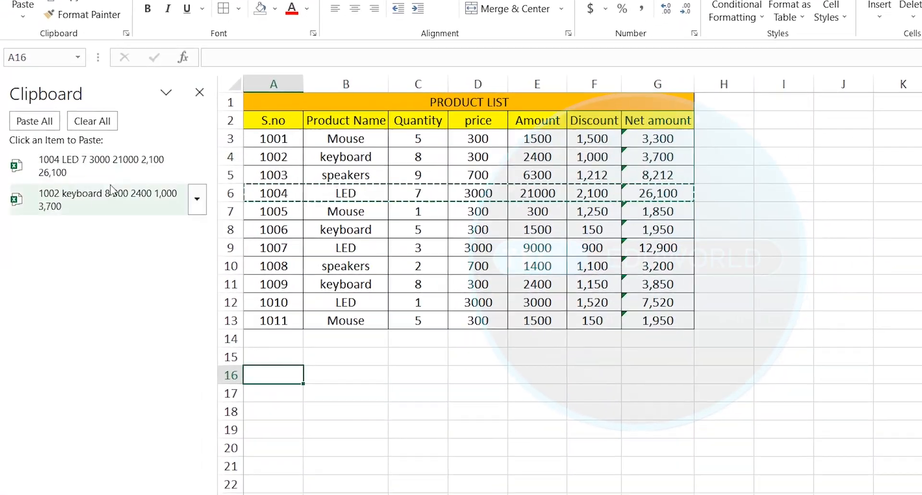
left_click(97, 166)
left_click(93, 203)
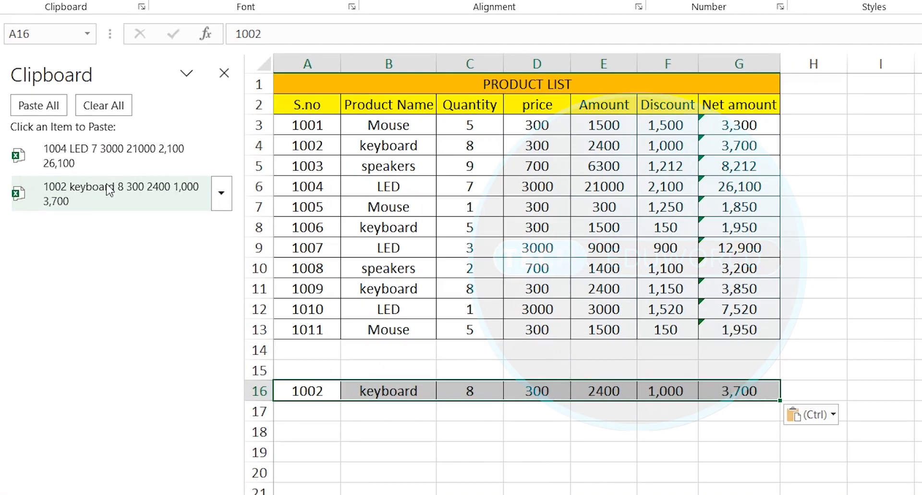
left_click(37, 110)
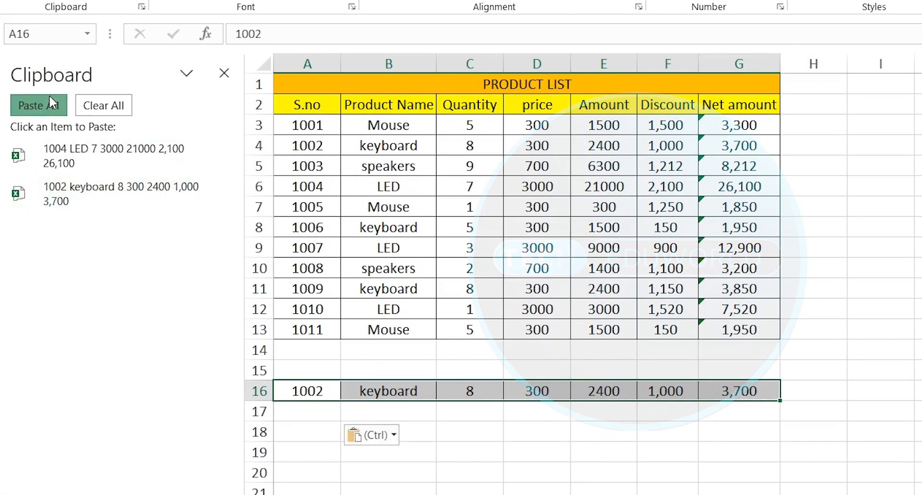
Step: Switch to Sheet1 and paste all collected Clipboard items starting at A19
left_click(384, 486)
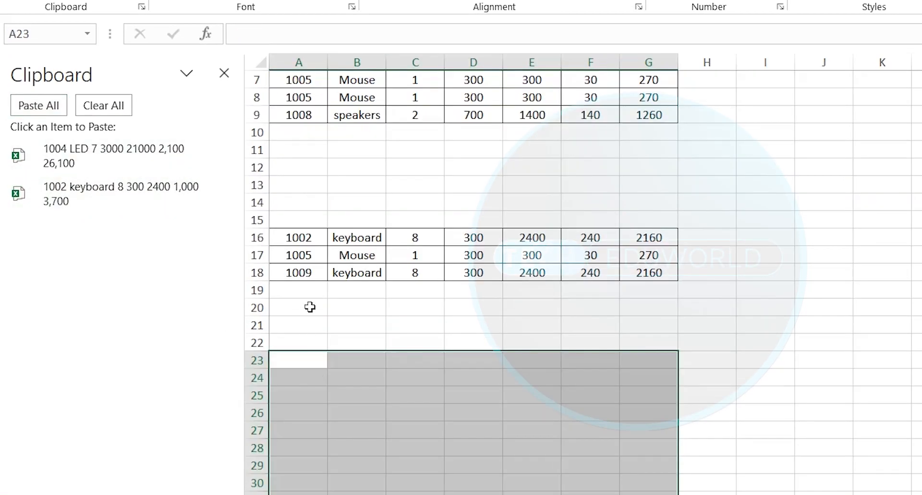
left_click(324, 289)
left_click(53, 110)
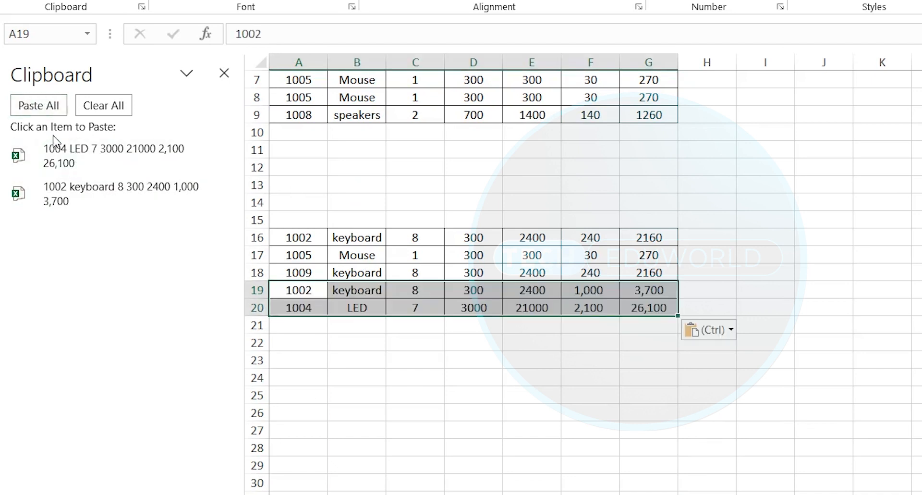
Step: Paste the collected rows one at a time over row 19 of Sheet1, ending with the 1004 LED row
left_click(56, 155)
left_click(57, 193)
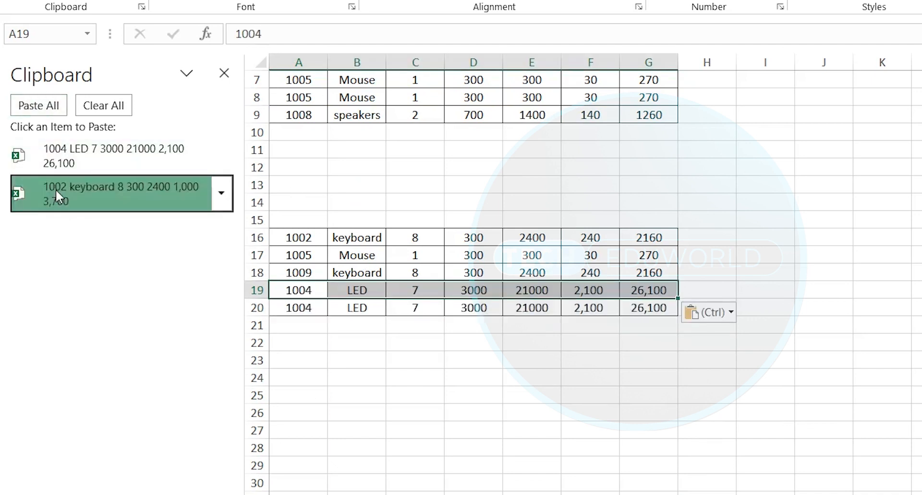
left_click(66, 164)
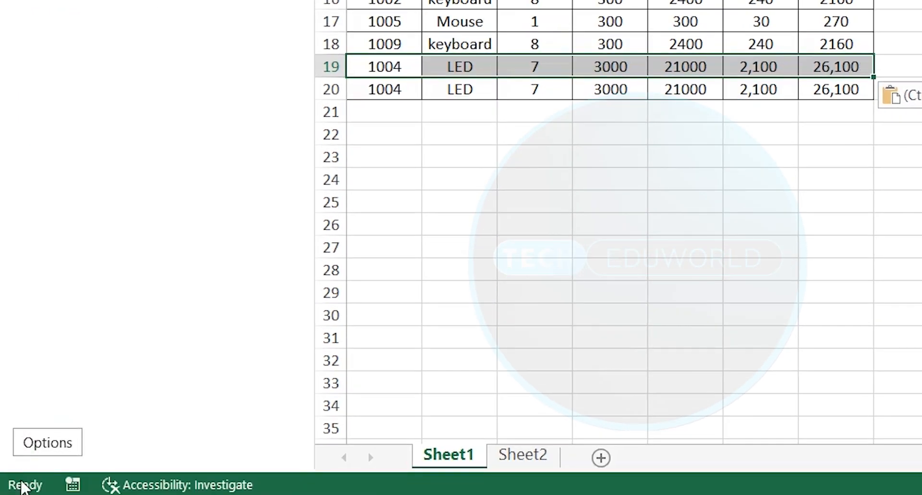
Step: Review the display options of the Office Clipboard
left_click(47, 450)
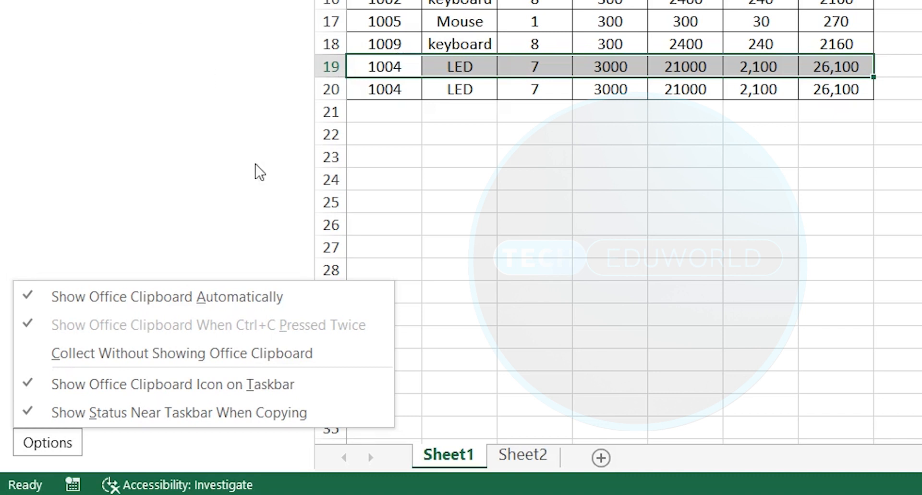
key("Escape")
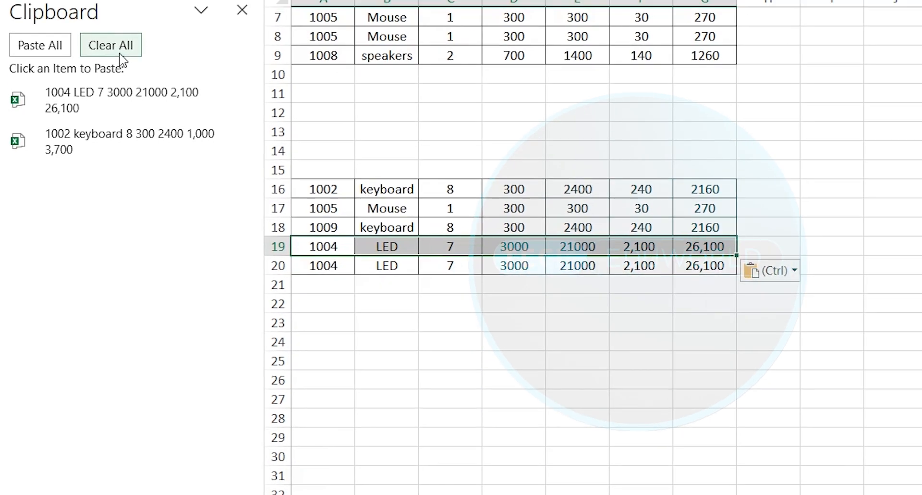
Step: Clear all collected items from the Office Clipboard and close its pane
left_click(119, 53)
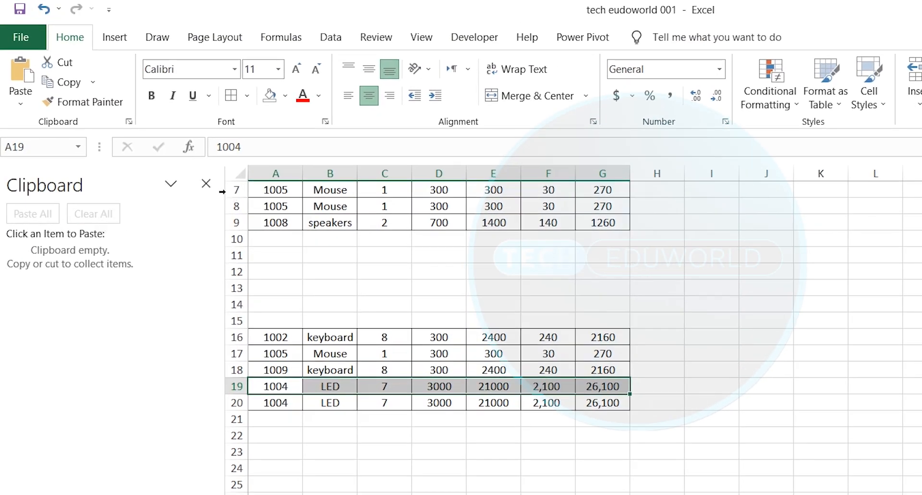
left_click(206, 183)
Step: Delete the sheet rows holding the pasted records beneath the product table on Sheet2
left_click(210, 337)
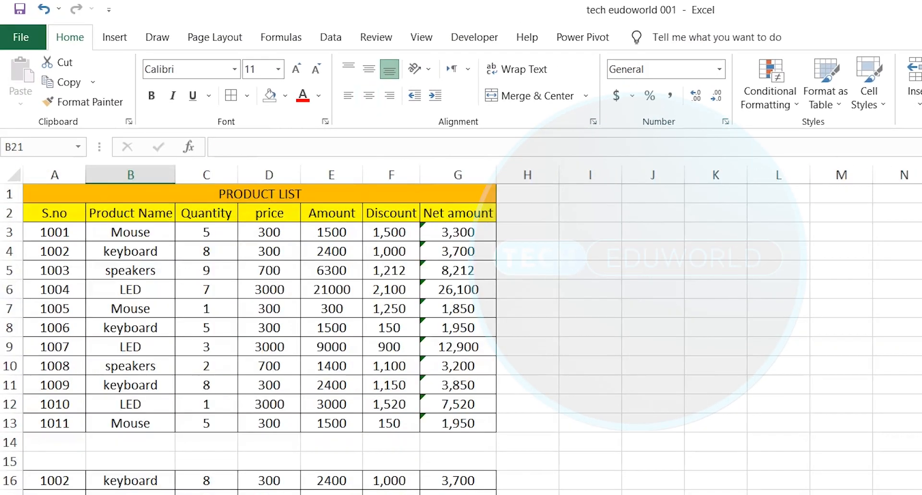
left_click_drag(9, 461, 10, 480)
right_click(10, 476)
left_click(72, 422)
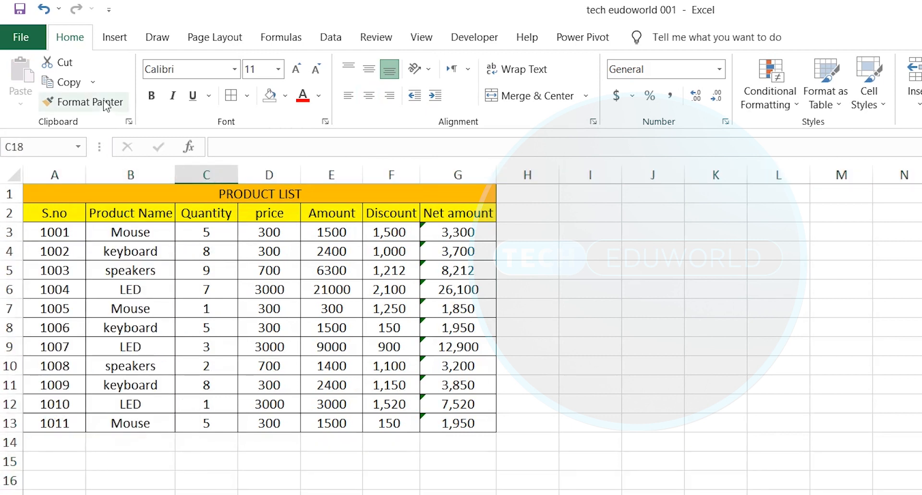
Step: Try moving the whole product table A1:G13 to I1 with cut and paste, and undo the move
mouse_move(52, 192)
left_mouse_down()
mouse_move(463, 337)
mouse_move(474, 428)
left_mouse_up()
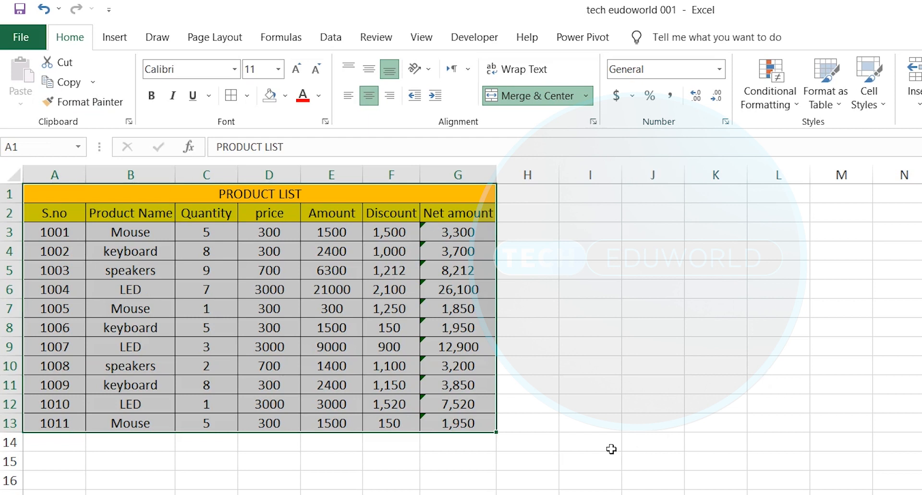
key("ctrl+c")
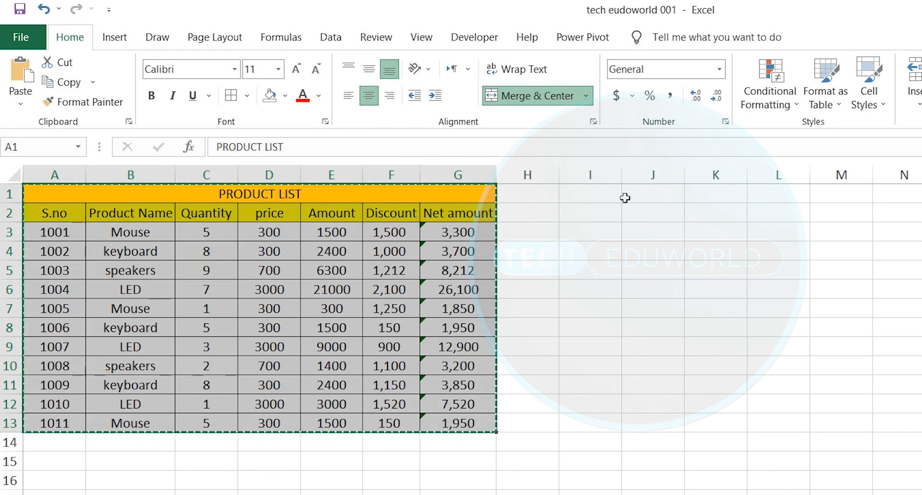
left_click(603, 191)
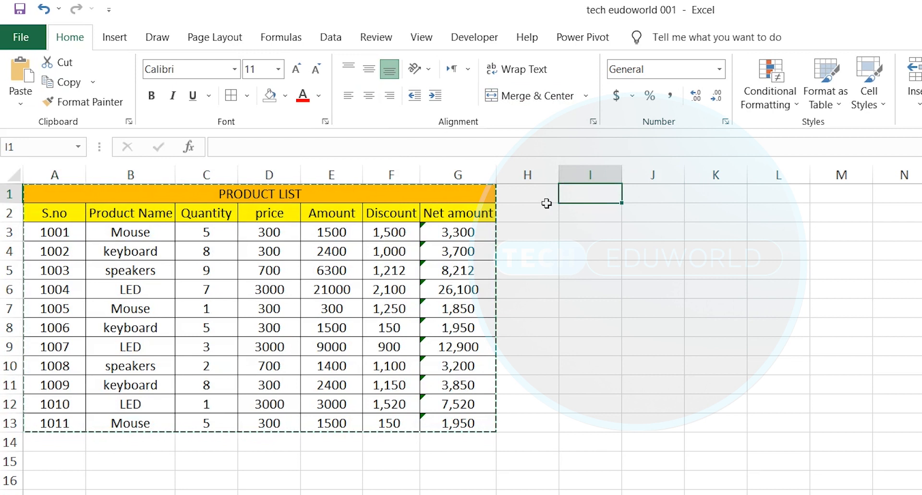
key("ctrl+v")
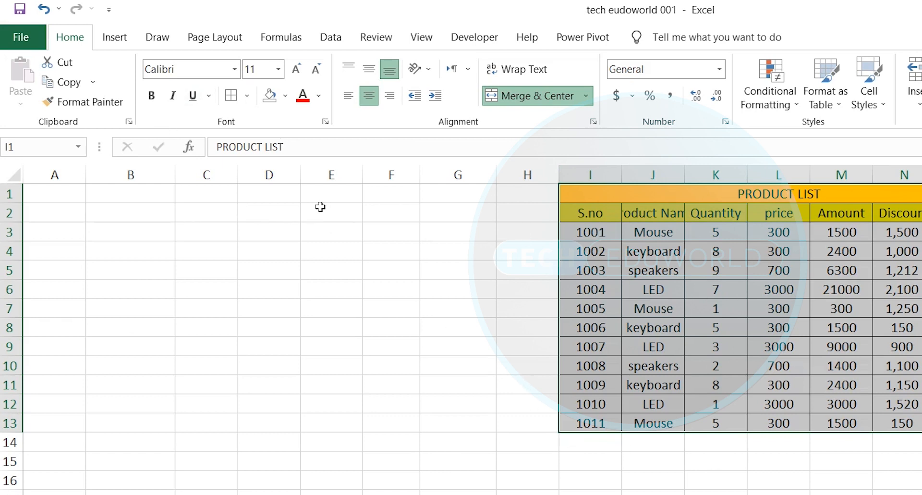
key("ctrl+z")
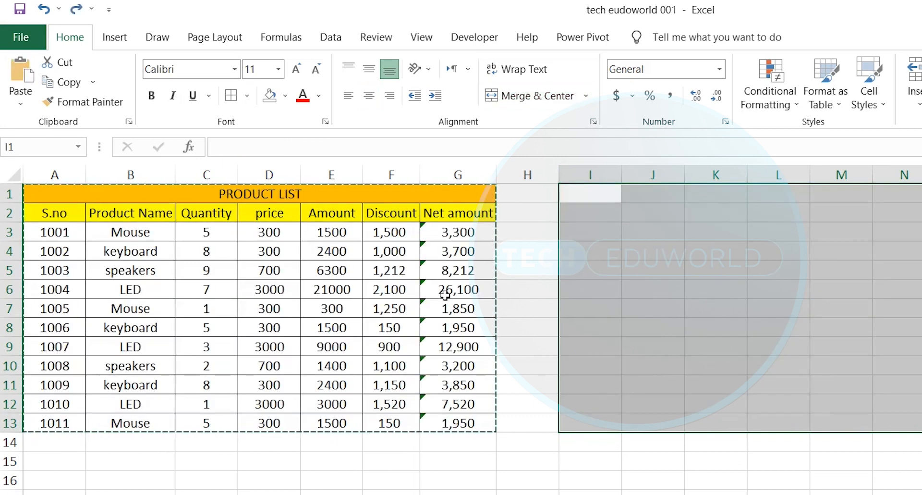
Step: Try copying the table without its title, A2:G13, to I1, and undo the paste
left_click_drag(76, 211, 462, 428)
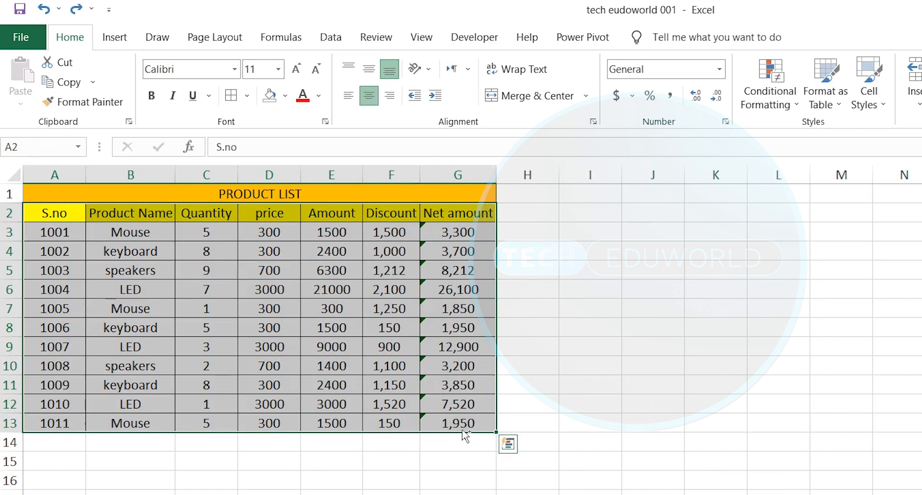
key("ctrl+c")
left_click(595, 194)
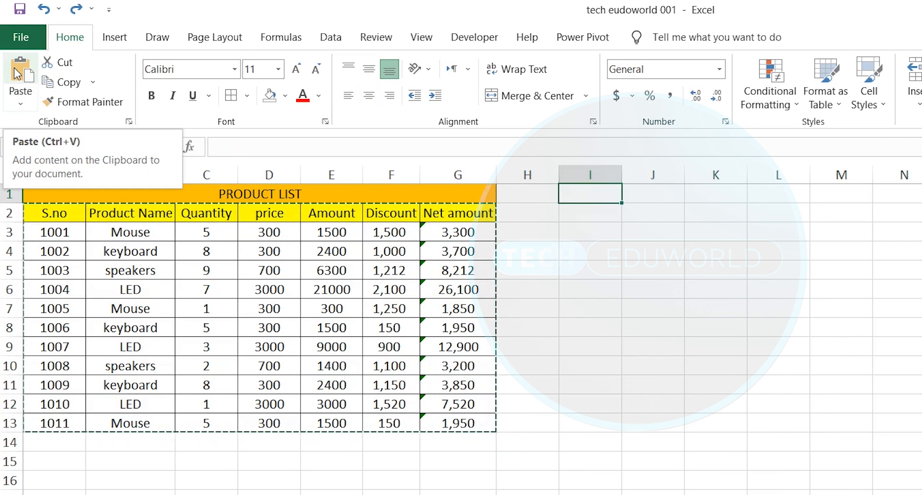
left_click(17, 73)
left_click(904, 492)
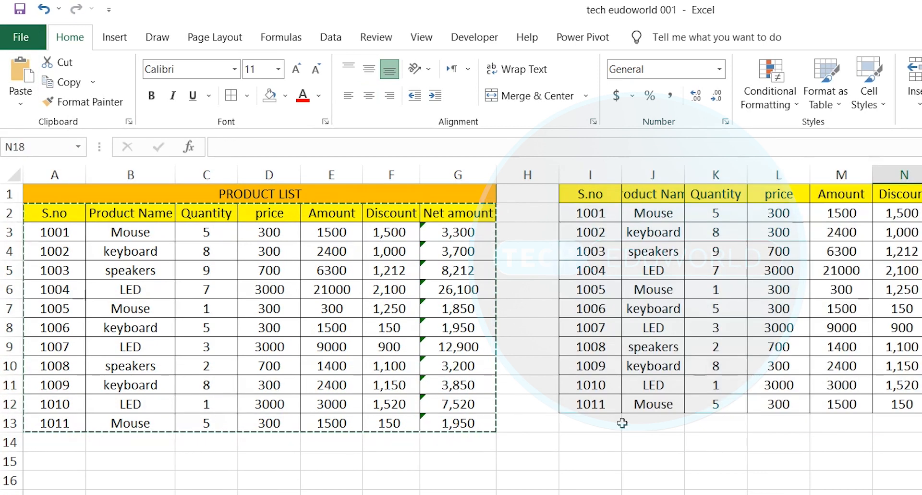
key("ctrl+z")
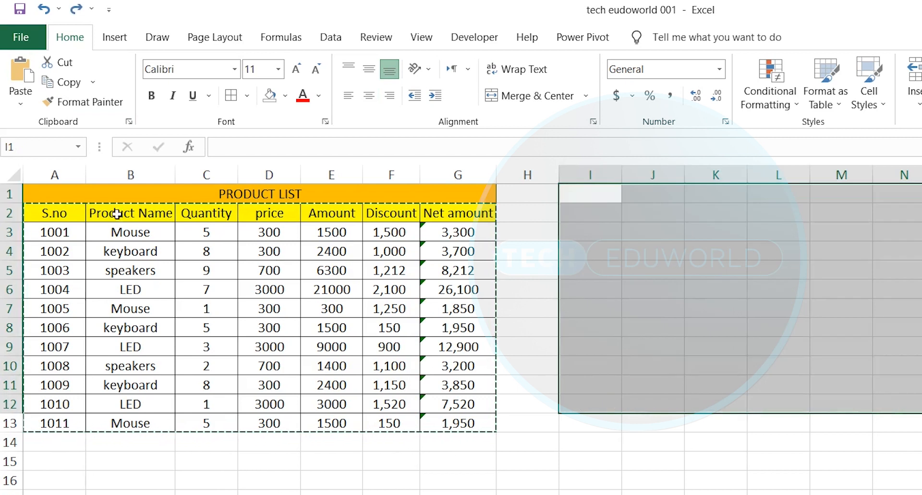
Step: Try copying the complete product table with its title, A1:G13, to I1, and undo the paste
left_click_drag(77, 192, 422, 437)
left_click(398, 440)
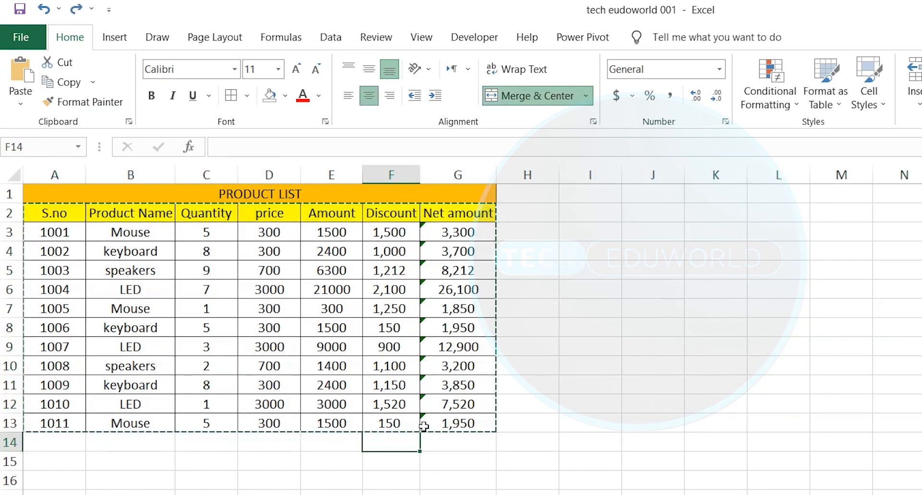
mouse_move(46, 193)
left_mouse_down()
mouse_move(293, 252)
mouse_move(392, 425)
left_mouse_up()
left_click(567, 191)
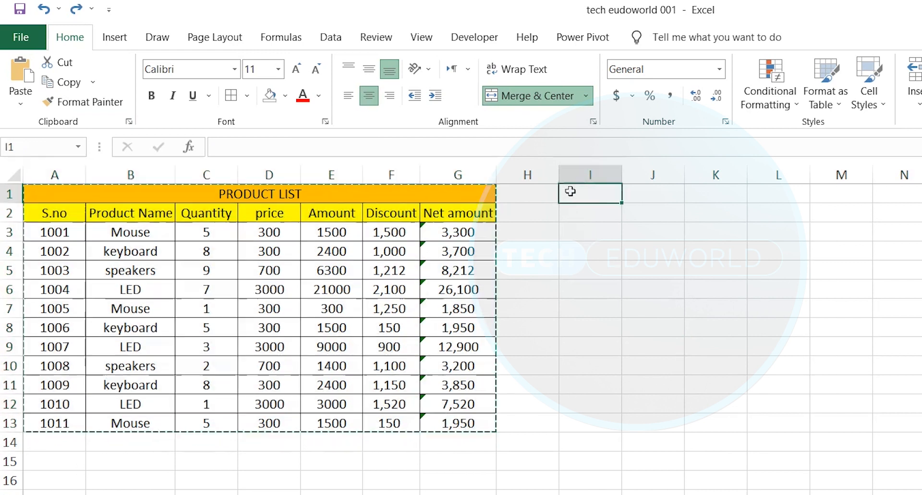
left_click(20, 70)
left_click(778, 492)
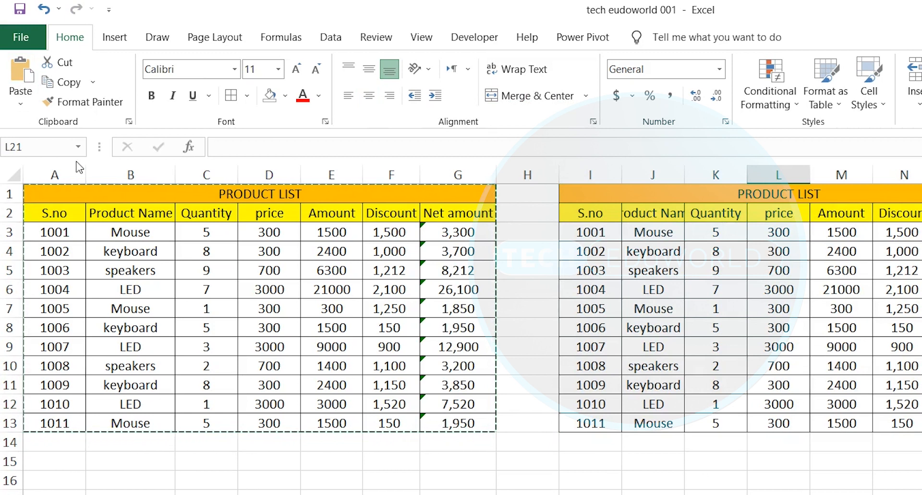
key("ctrl+z")
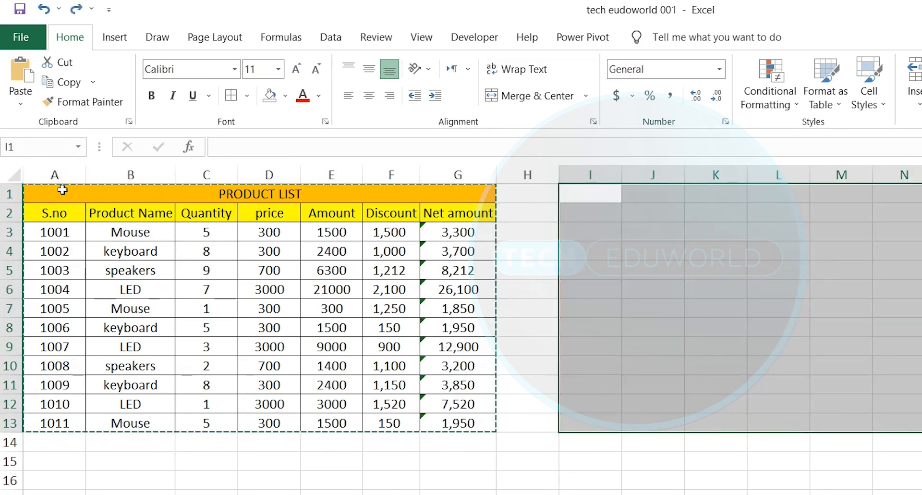
Step: Try copying only the product data rows, A3:G13, to I3, and undo the paste
left_click(62, 235)
left_click_drag(61, 234, 455, 433)
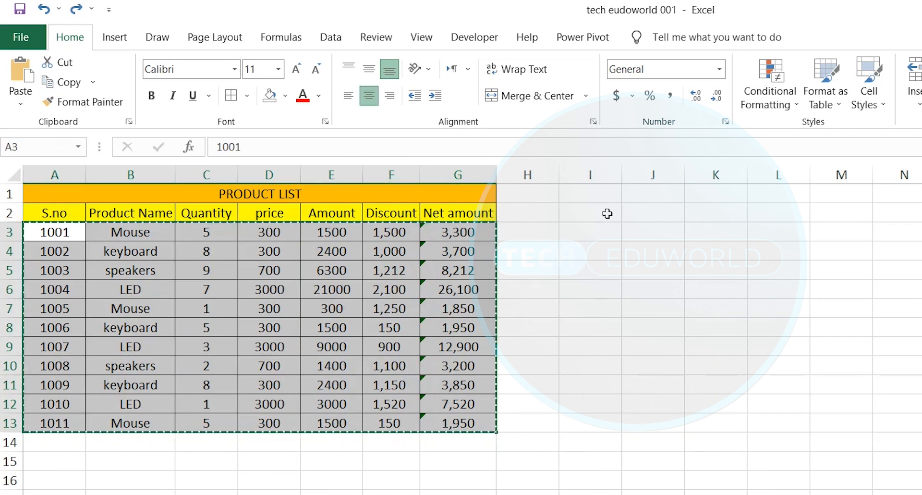
left_click(594, 233)
key("ctrl+v")
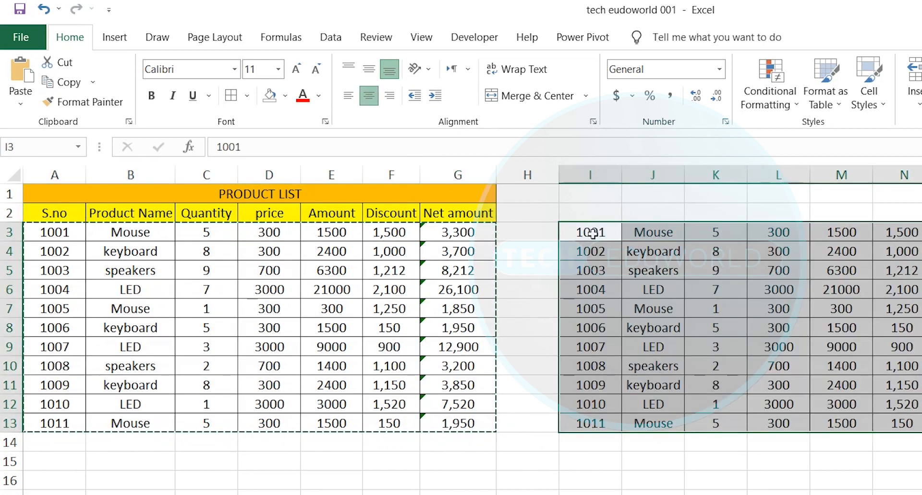
left_click(527, 494)
left_click(103, 194)
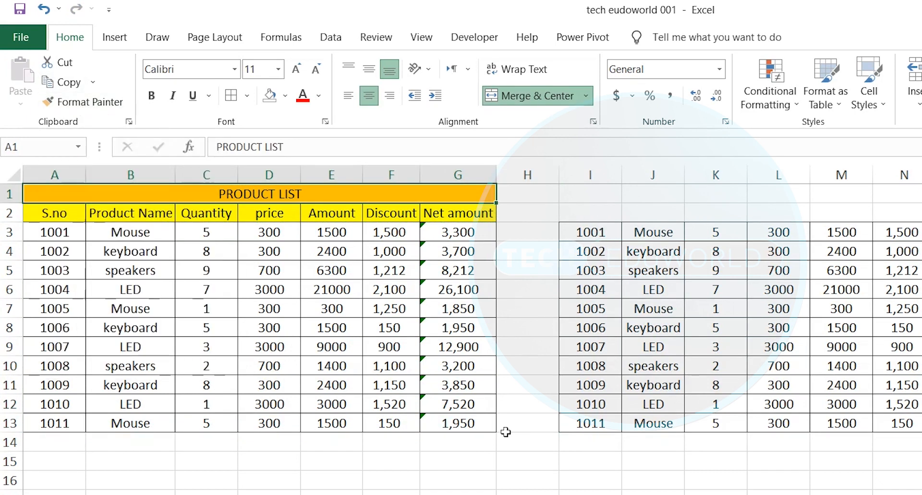
key("ctrl+z")
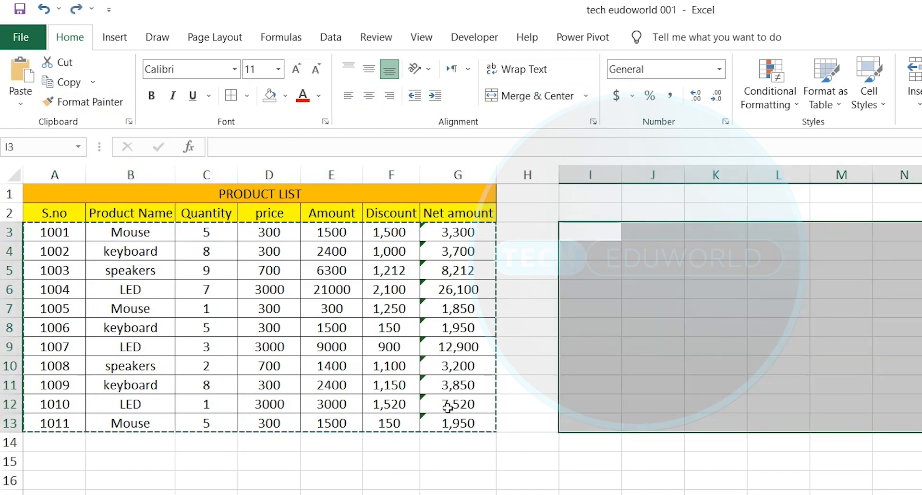
Step: Copy the complete product table A1:G13 as a picture, as shown on screen and in Picture format
left_click(311, 362)
left_click_drag(81, 186, 485, 419)
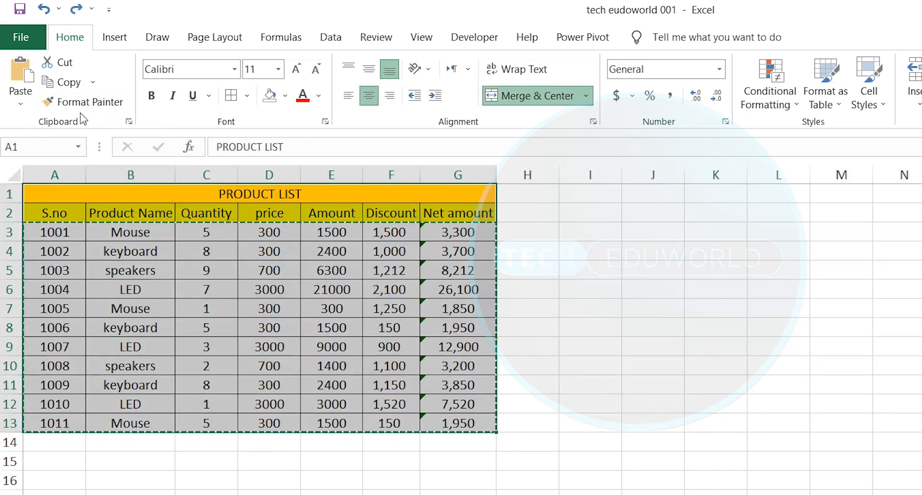
left_click(97, 86)
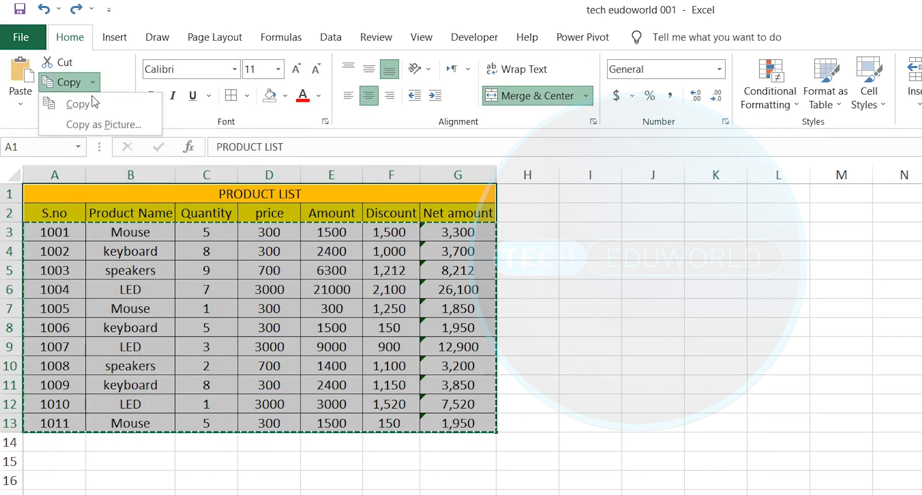
left_click(90, 129)
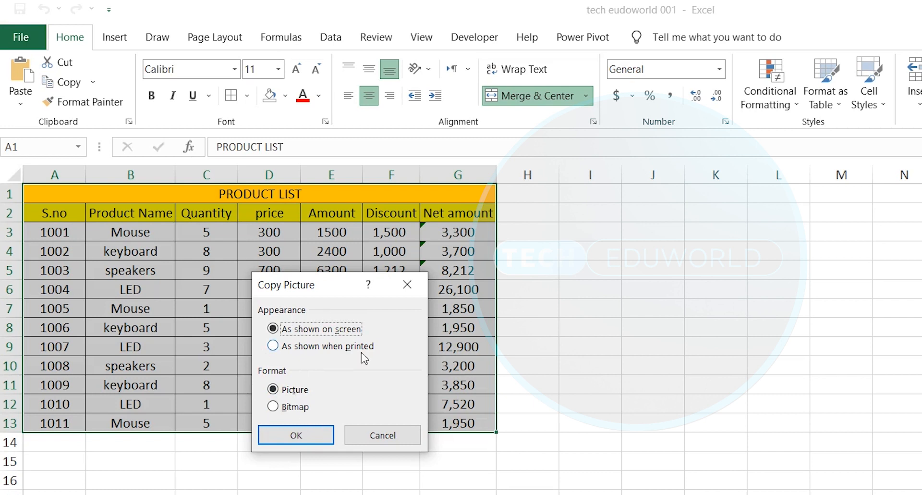
left_click(298, 434)
Step: Paste the table picture at I1 from the collected clipboard items, and clear the clipboard
left_click(576, 194)
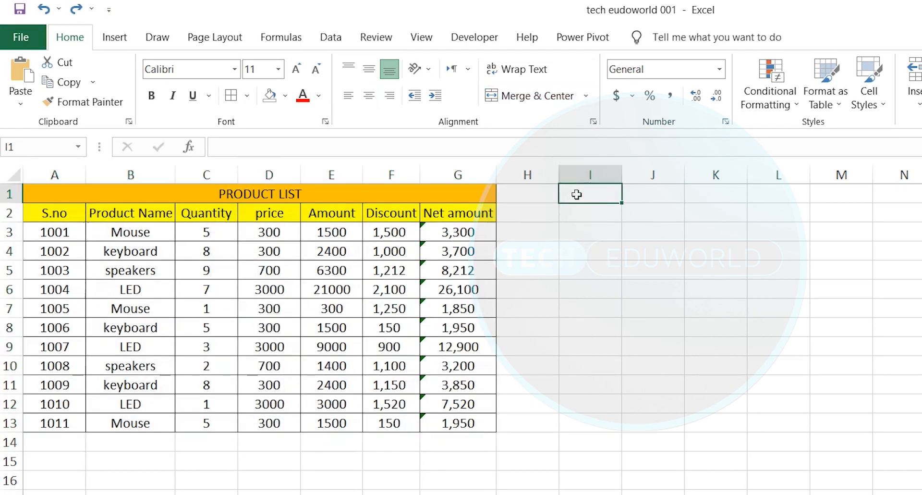
left_click(128, 121)
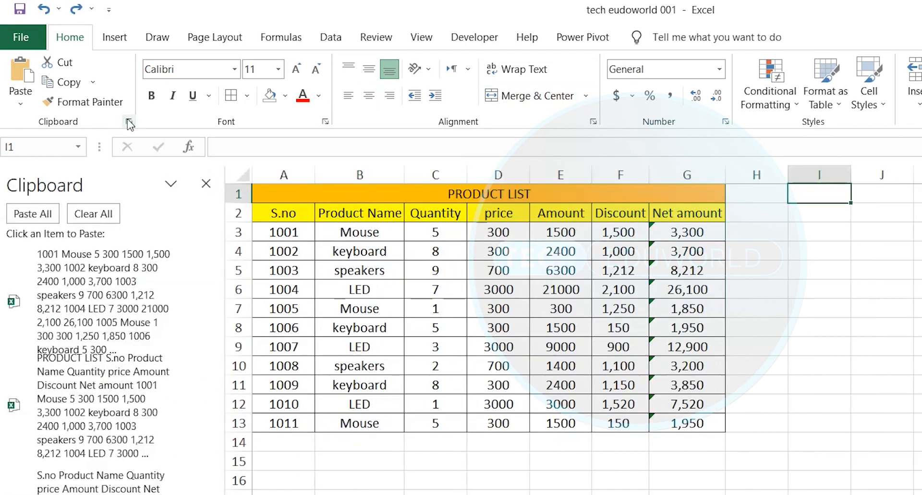
left_click(134, 249)
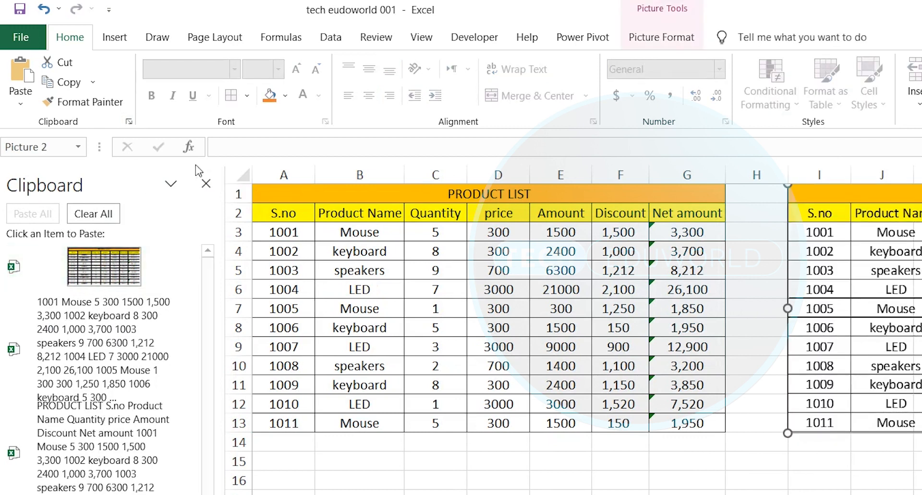
left_click(93, 213)
left_click(206, 182)
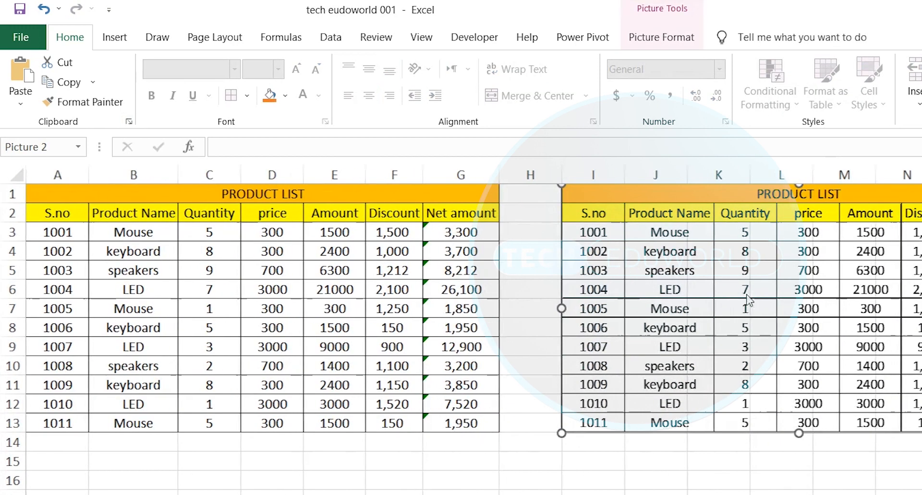
Step: Move the table picture around beside the product table, and shrink it from its upper corner
left_click_drag(762, 220, 570, 296)
key("Escape")
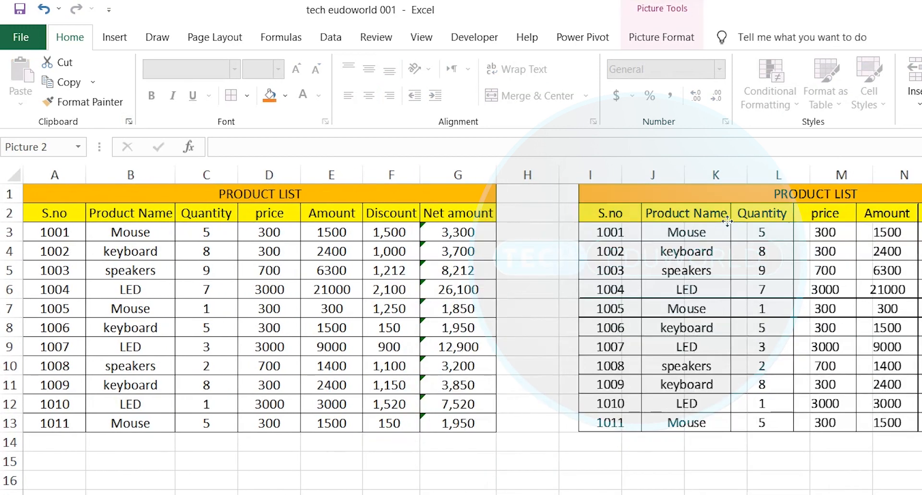
left_click_drag(884, 279, 647, 377)
left_click_drag(510, 312, 676, 244)
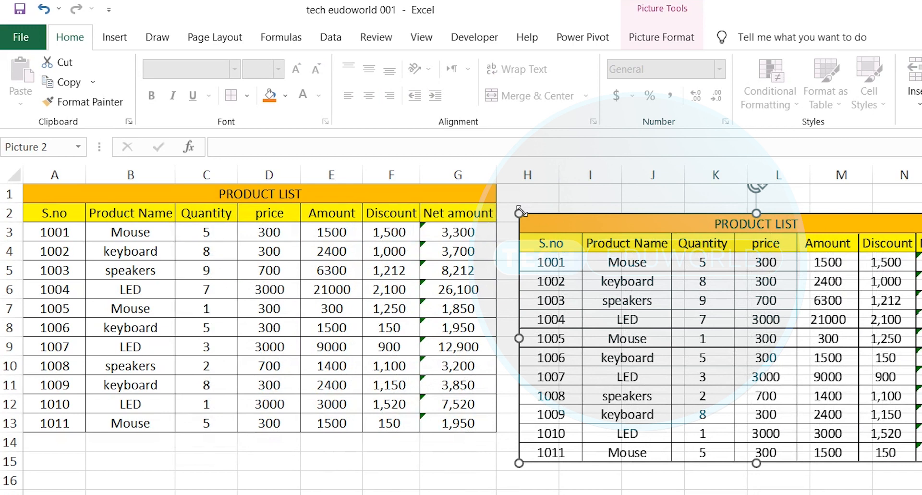
left_click_drag(519, 211, 592, 228)
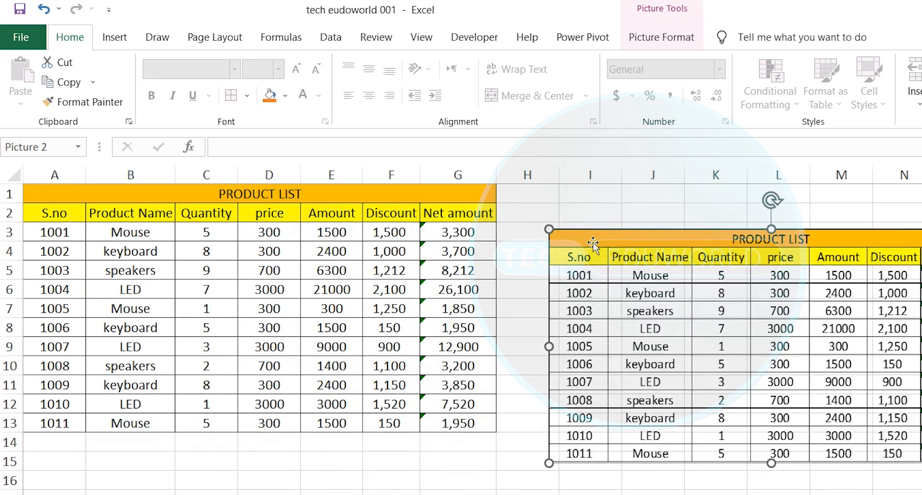
Step: Select the original table A1:G13 for comparison with the picture, then move the picture up beside it and delete it
left_click_drag(87, 190, 334, 420)
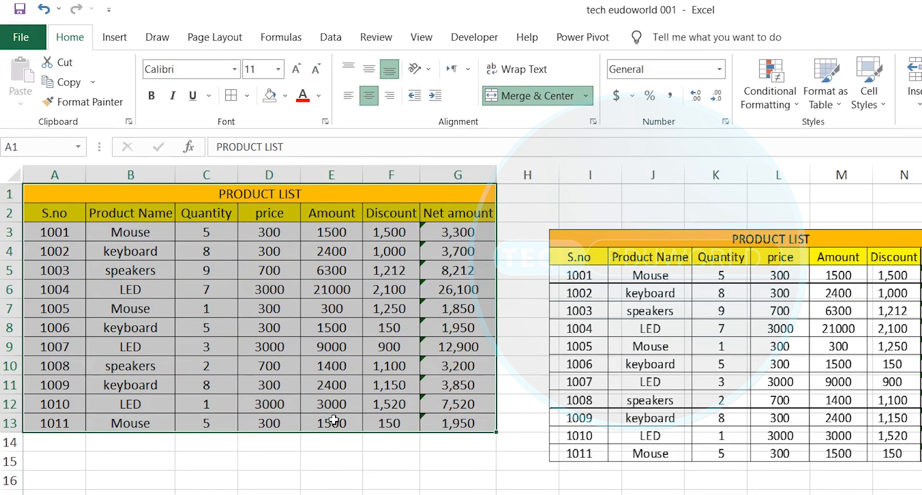
left_click_drag(565, 421, 834, 380)
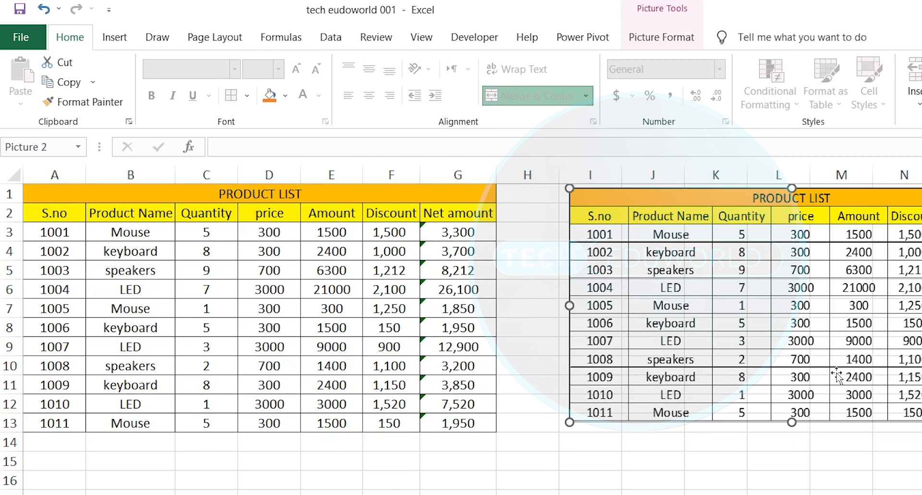
key("Delete")
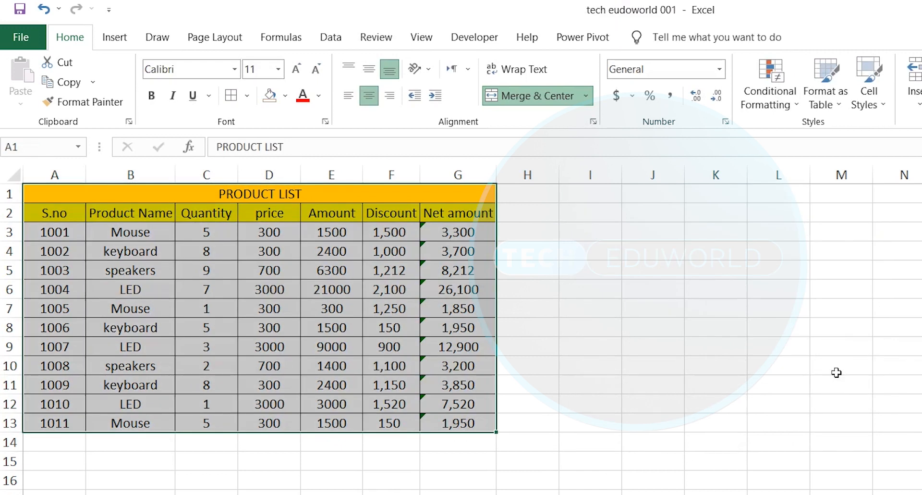
left_click(743, 348)
Step: Collect two items on the clipboard by copying the whole table A1:G13 and the data rows A3:G13
left_click_drag(76, 194, 393, 422)
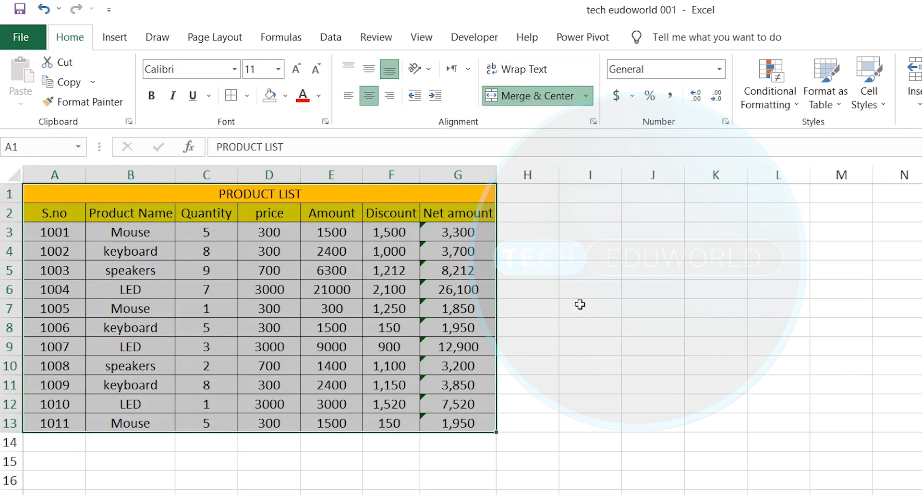
key("ctrl+c")
left_click_drag(64, 230, 462, 422)
key("ctrl+c")
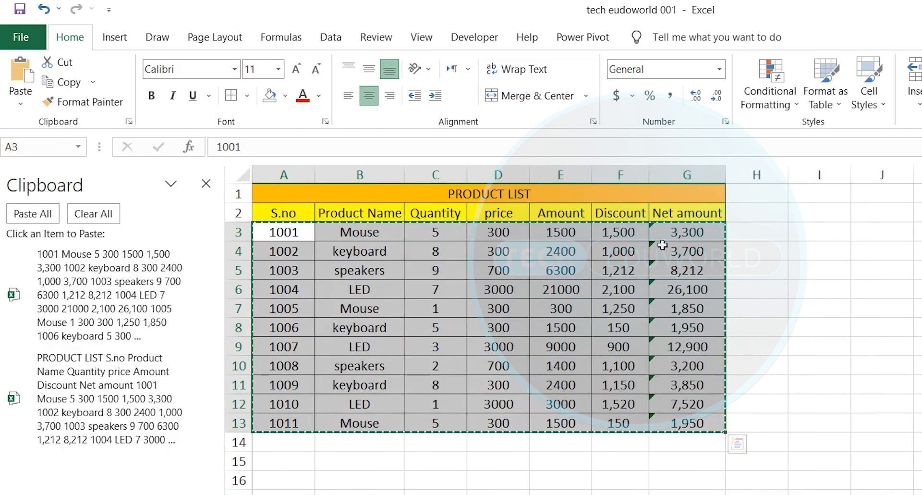
Step: Reopen the list of collected clipboard items and clear all of them
left_click(206, 183)
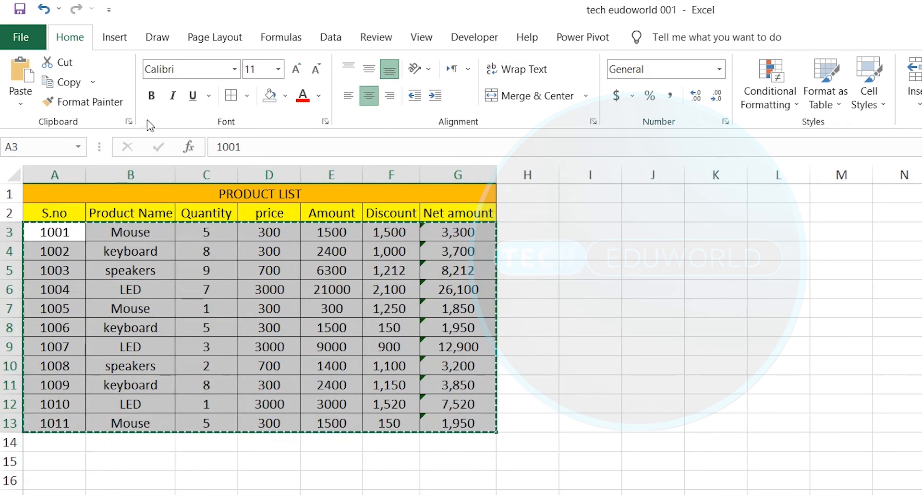
left_click(129, 121)
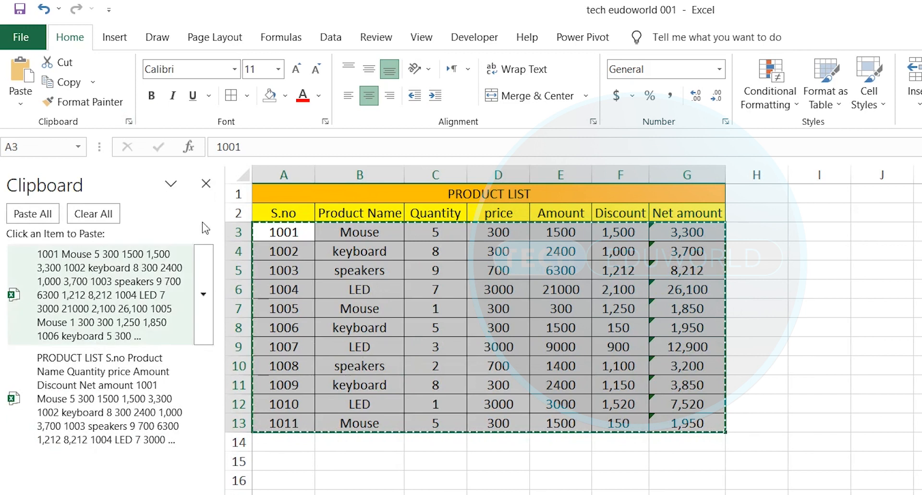
left_click(93, 213)
left_click(206, 183)
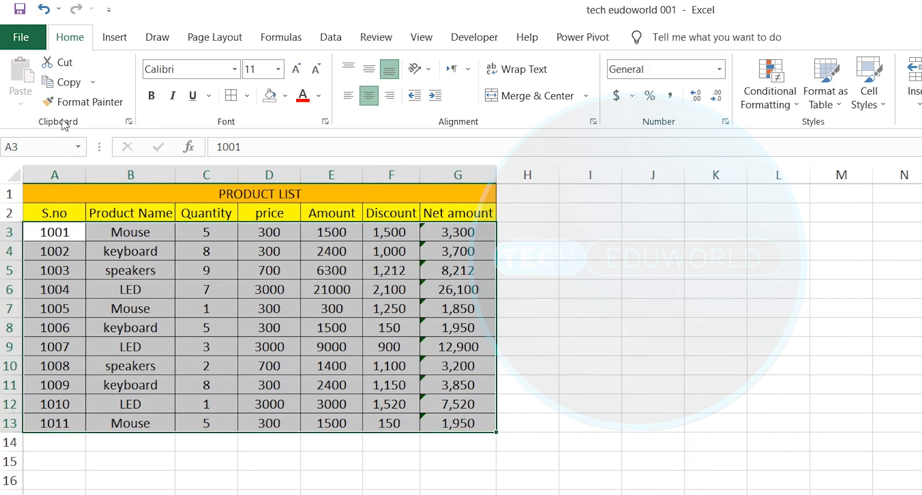
Step: Copy the product data rows A3:G13 and paste them at I3
key("ctrl+c")
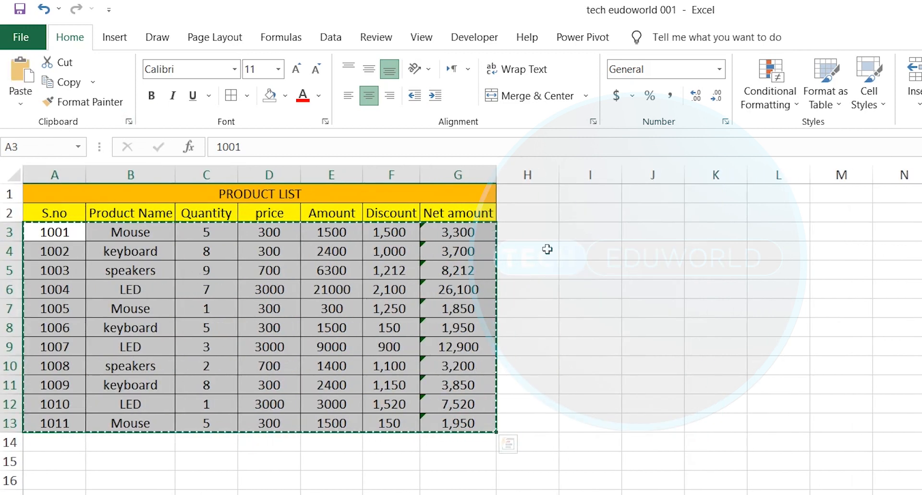
left_click(581, 228)
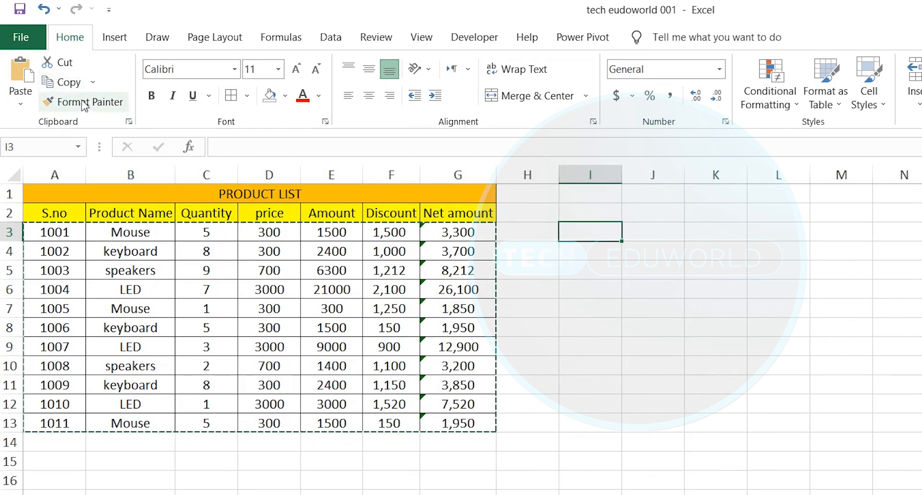
key("ctrl+v")
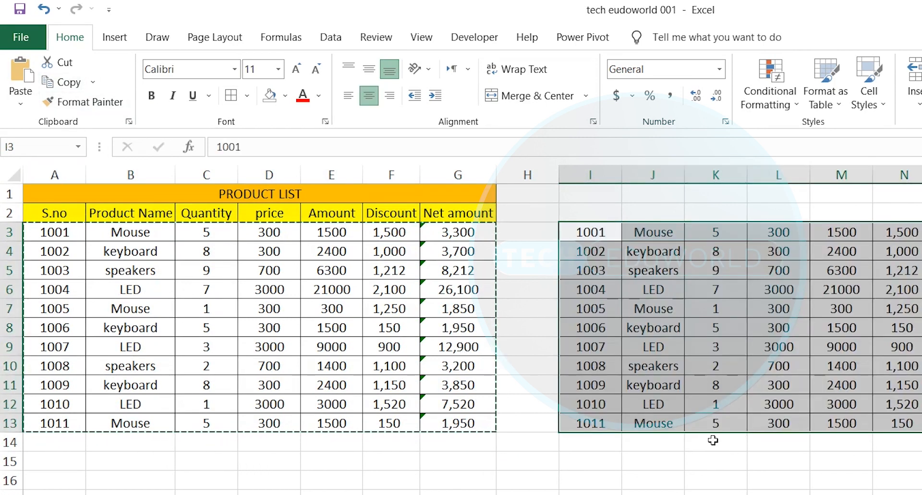
left_click(506, 277)
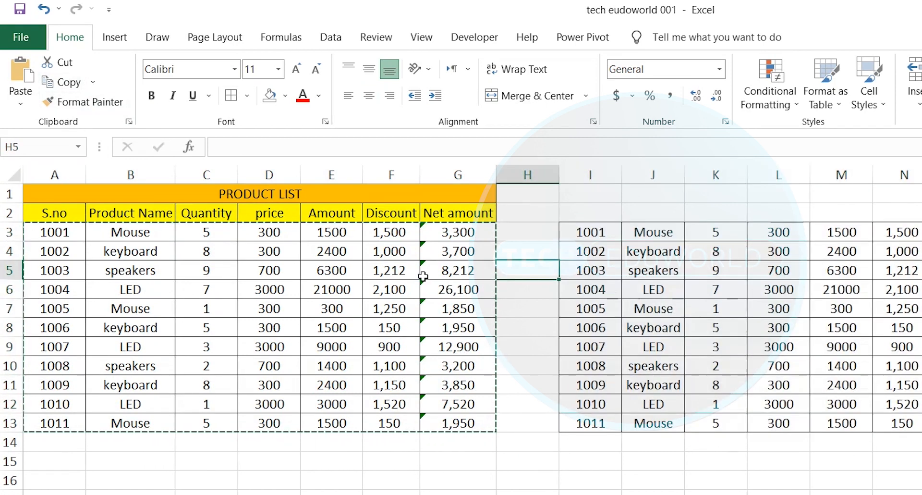
Step: Apply the PRODUCT LIST title's formatting to the first copied data row, I3:O3, with Format Painter
left_click(218, 194)
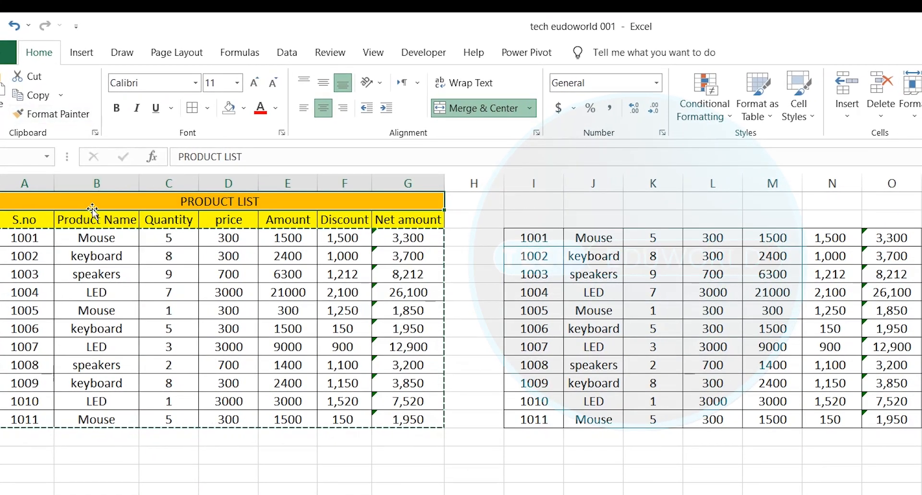
left_click(70, 117)
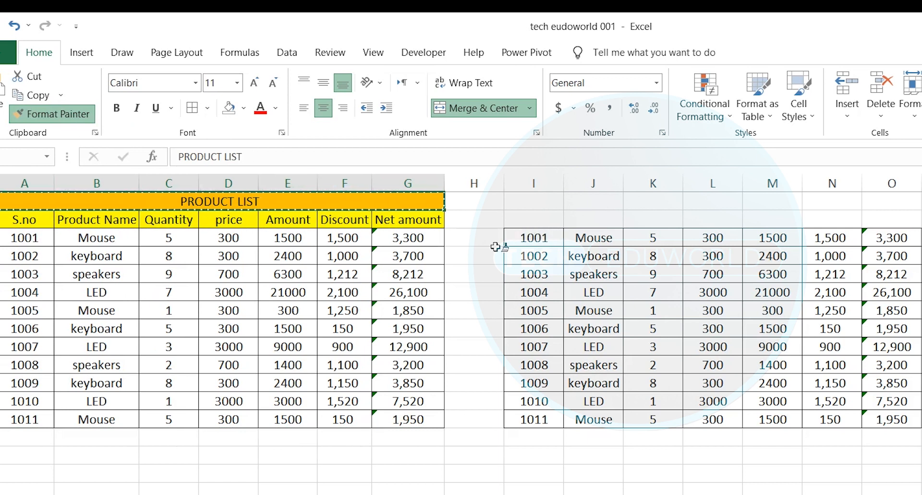
left_click_drag(533, 238, 885, 235)
left_click(712, 397)
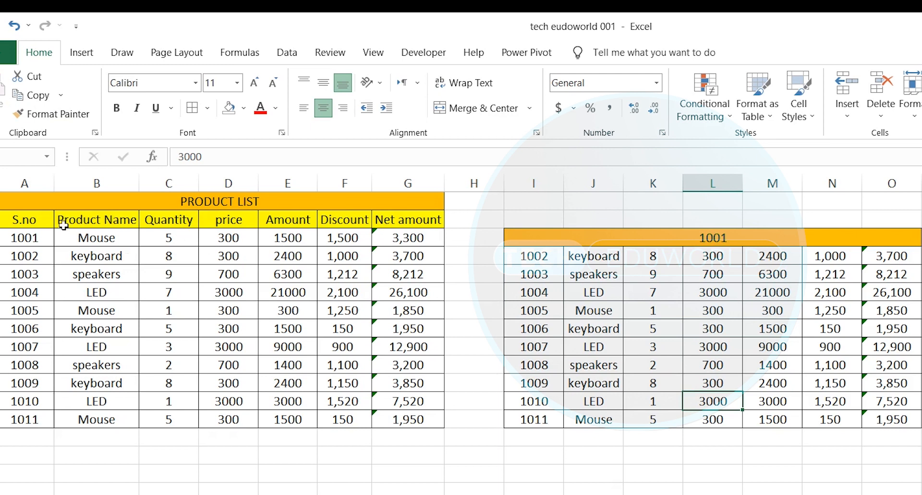
Step: Apply the header row A2:G2 formatting to the copied row I4:O4 with Format Painter
left_click_drag(45, 220, 394, 219)
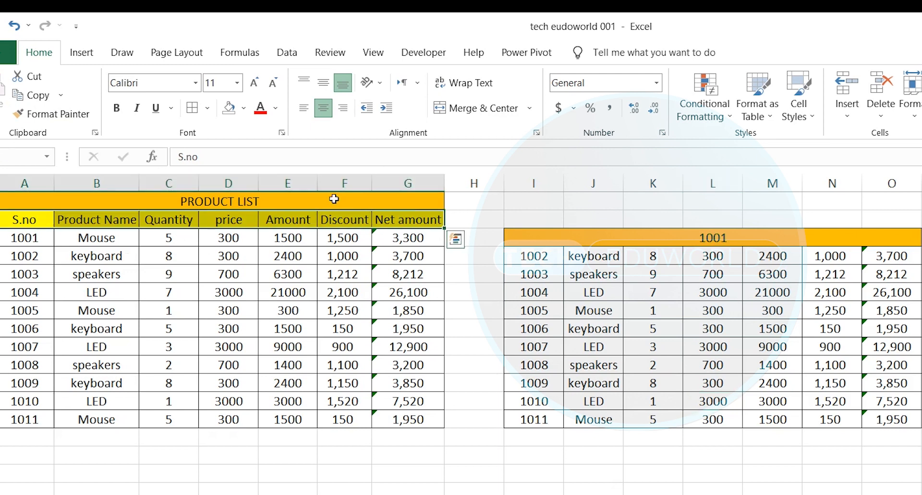
left_click(46, 118)
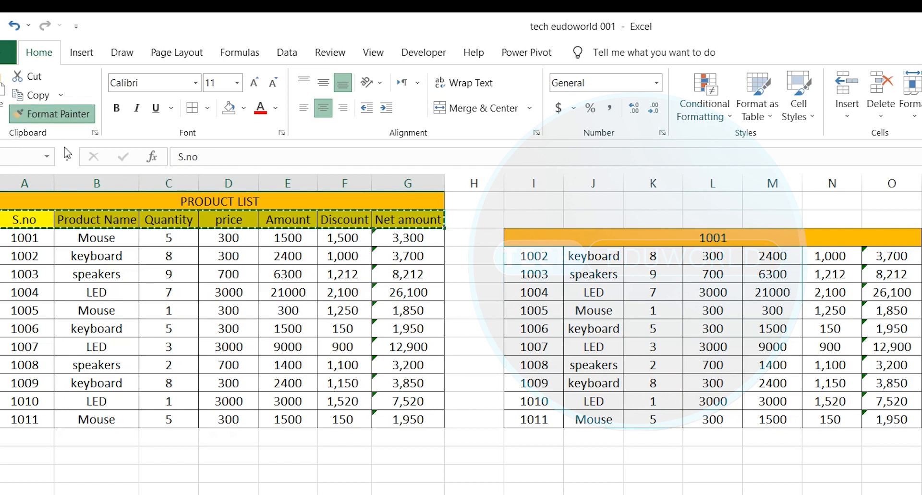
left_click_drag(533, 255, 867, 256)
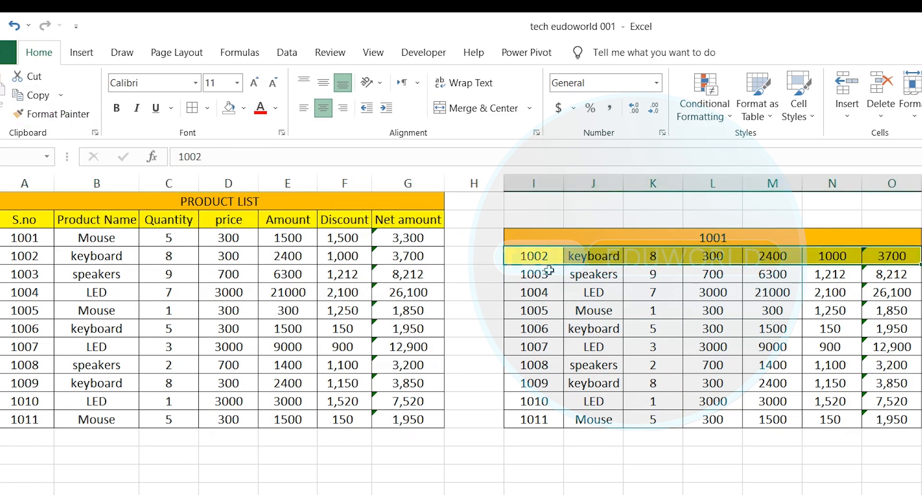
left_click(556, 286)
Step: Make the Quantity header in C2 bold and the Amount header in E2 italic
left_click(178, 222)
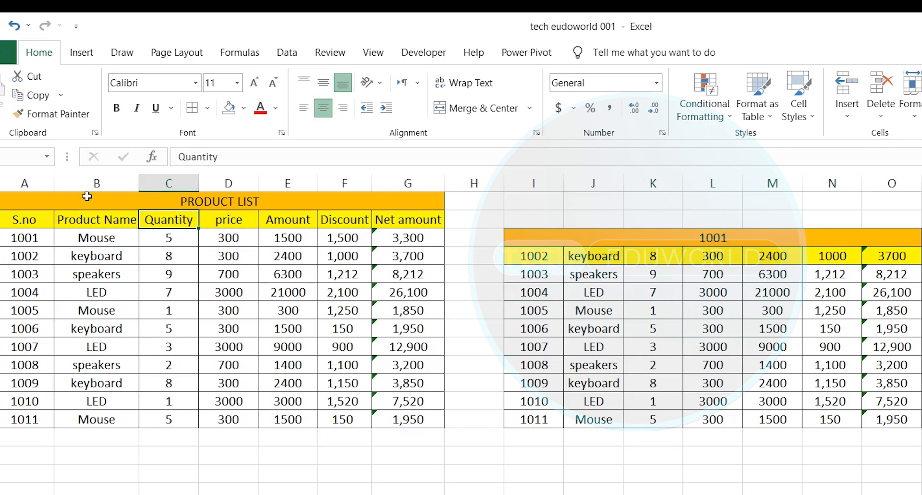
left_click(116, 107)
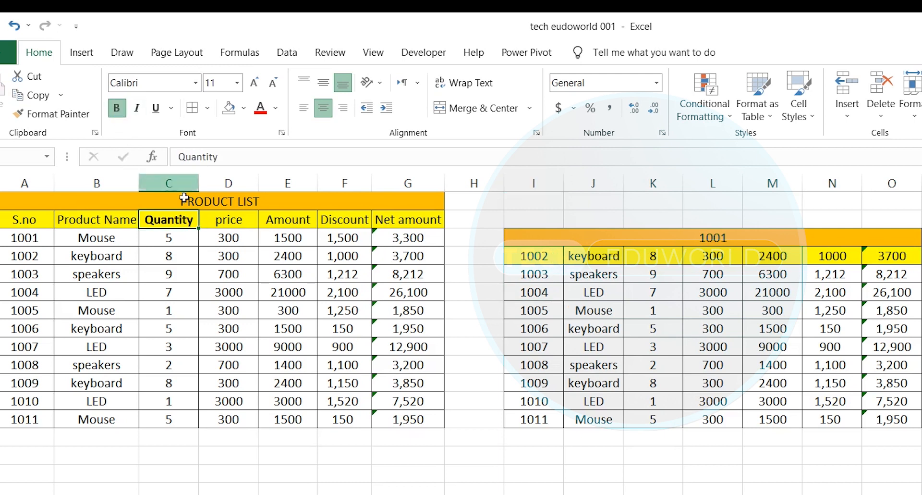
left_click(281, 219)
left_click(137, 107)
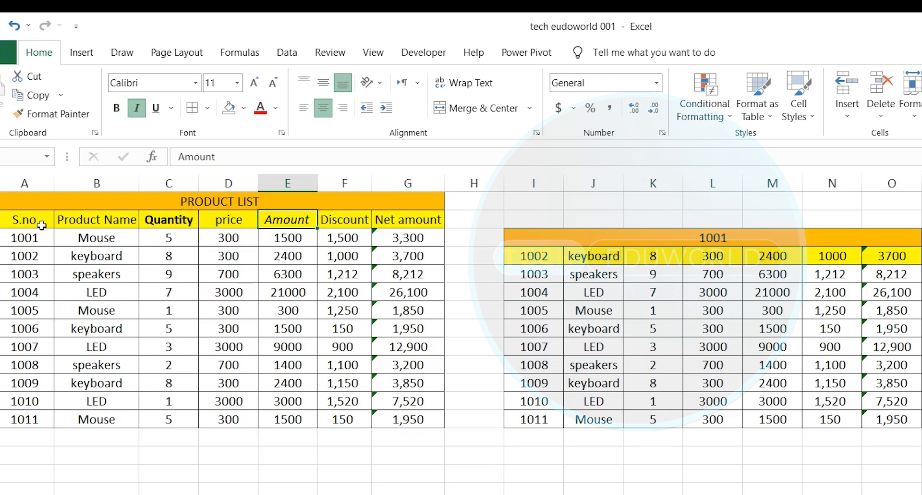
Step: Transfer the header row's formatting in A2:G2, including bold and italic, to I4:O4 with Format Painter
left_click_drag(9, 218, 400, 220)
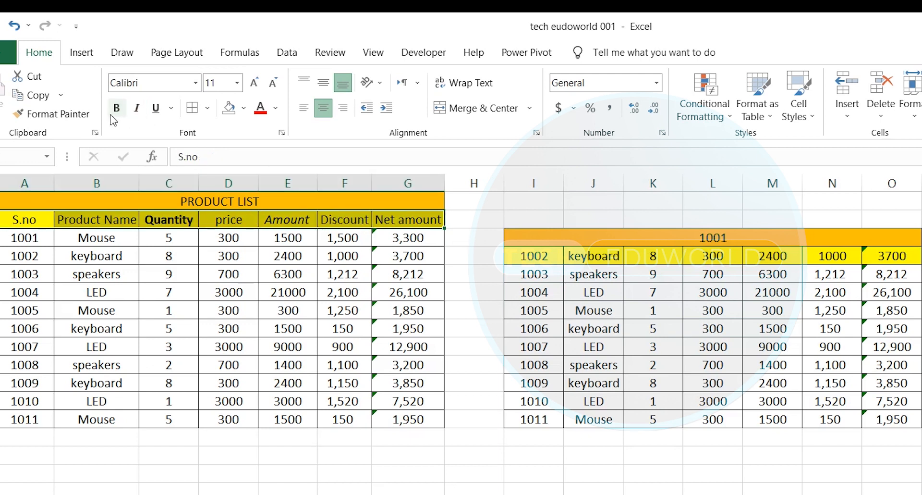
left_click(53, 113)
left_click_drag(545, 255, 878, 256)
left_click(724, 434)
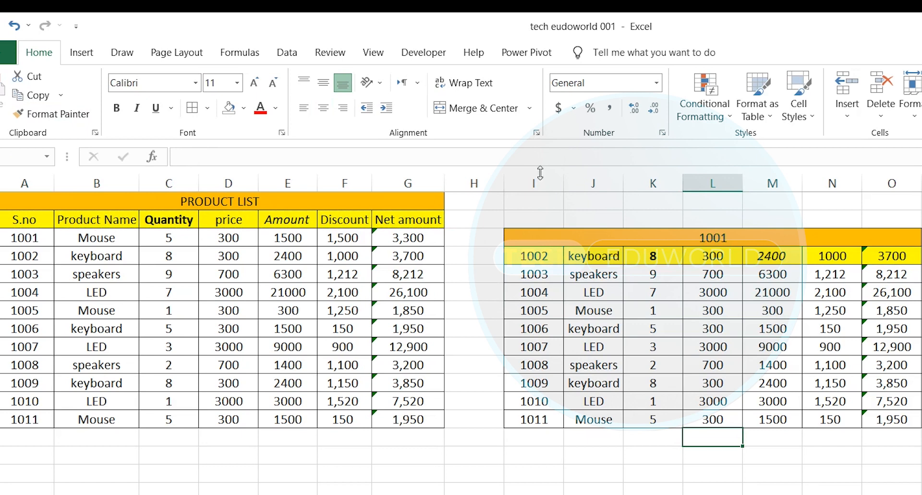
Step: Delete columns I through O containing the copied product data
left_click_drag(534, 183, 898, 185)
right_click(897, 187)
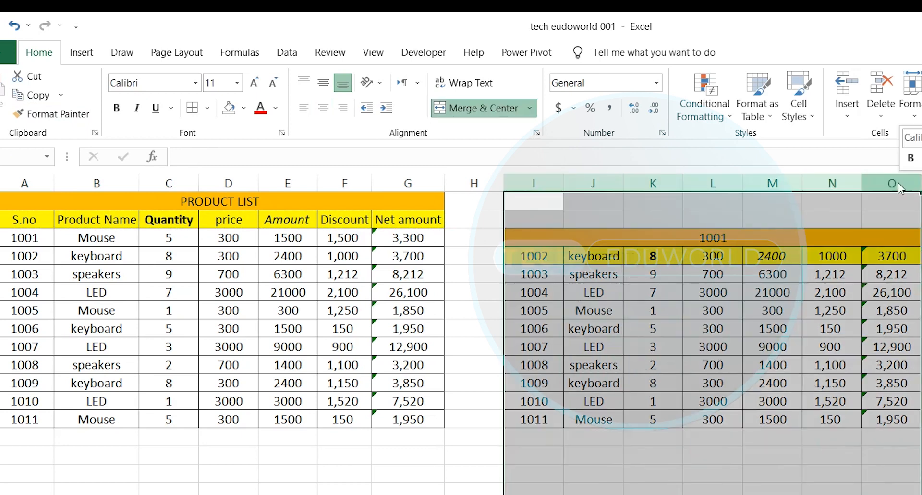
left_click(911, 345)
left_click(593, 413)
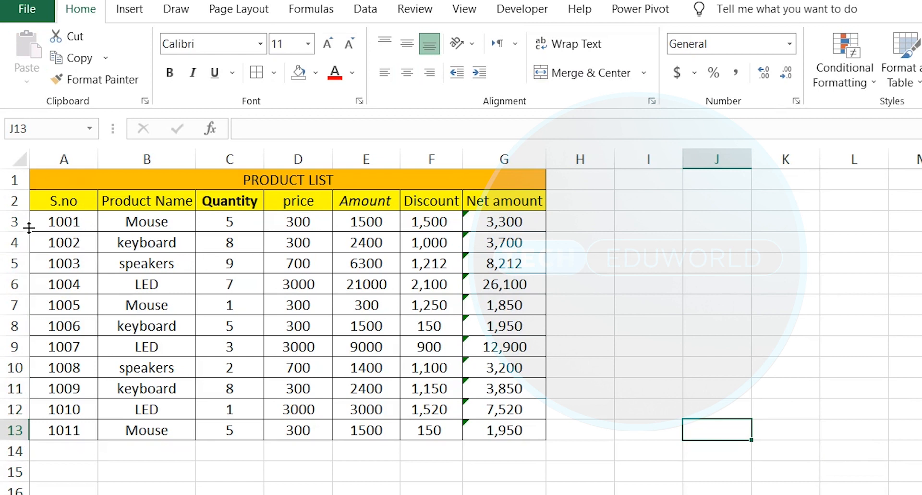
Step: Copy the product list A1:G13, try a regular paste at I1, and undo that paste
mouse_move(62, 214)
left_mouse_down()
mouse_move(170, 241)
mouse_move(500, 388)
mouse_move(504, 409)
left_mouse_up()
left_click_drag(69, 184, 473, 430)
key("ctrl+c")
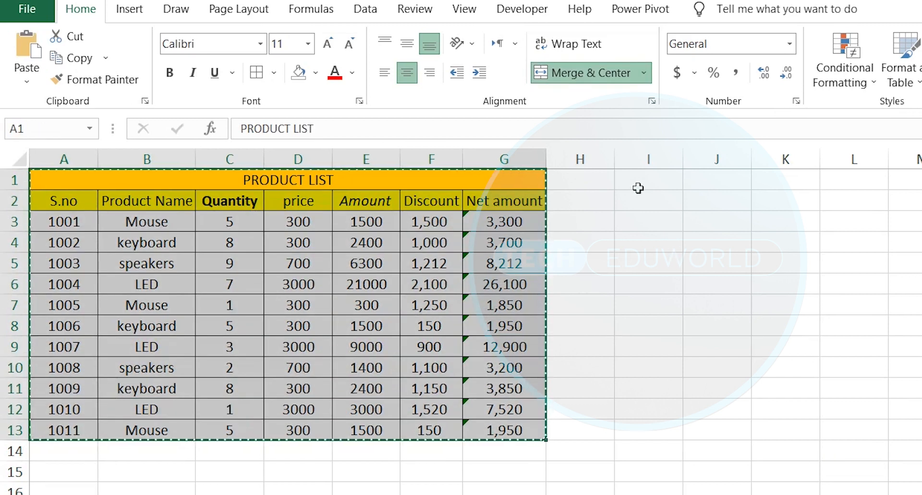
left_click(643, 181)
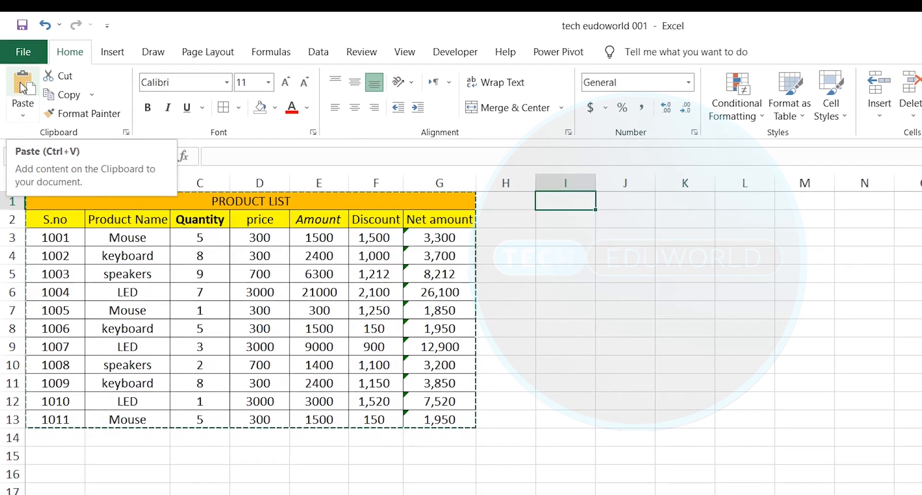
left_click(20, 77)
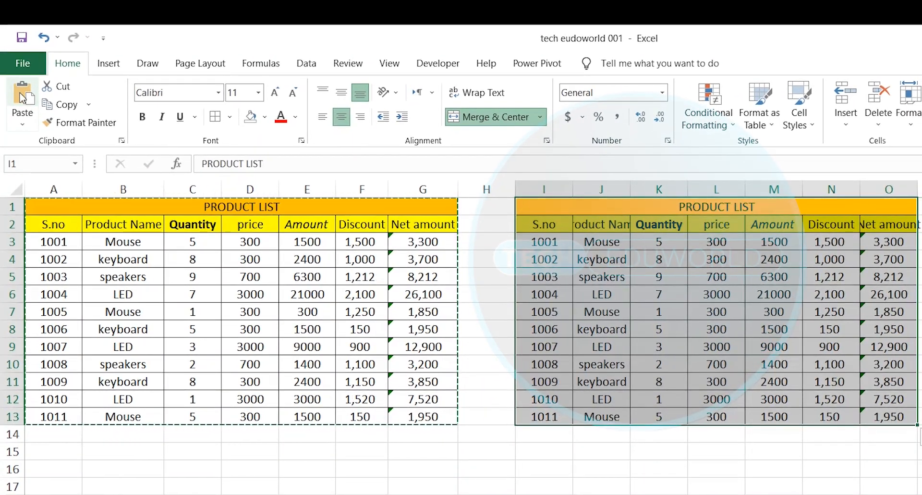
key("ctrl+z")
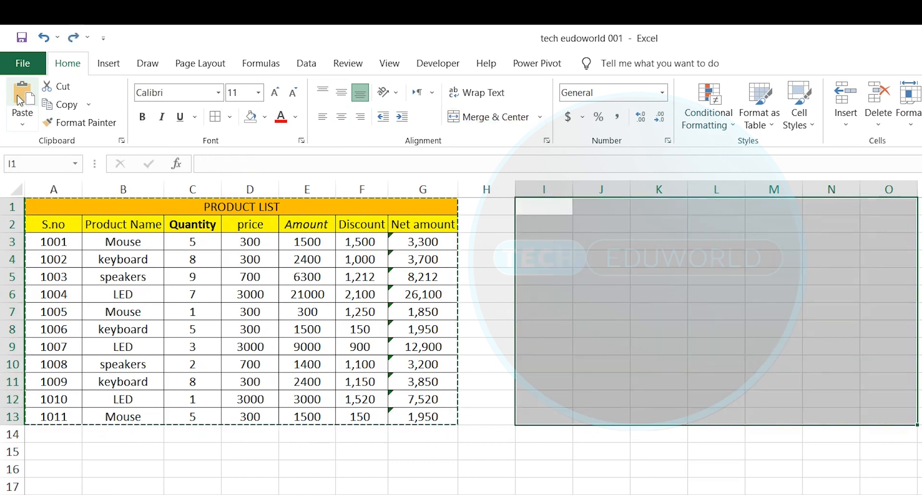
Step: Paste only the formulas of the copied product list at I1 and check the formula in O3
left_click(22, 126)
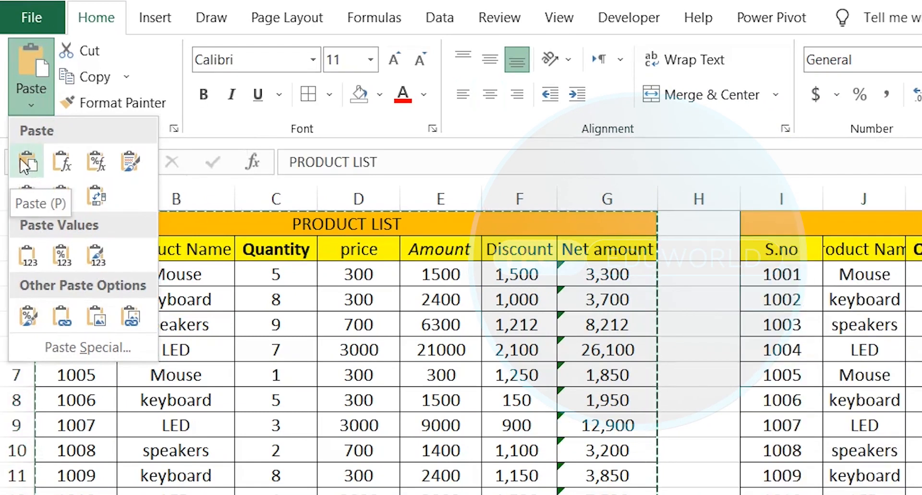
left_click(61, 166)
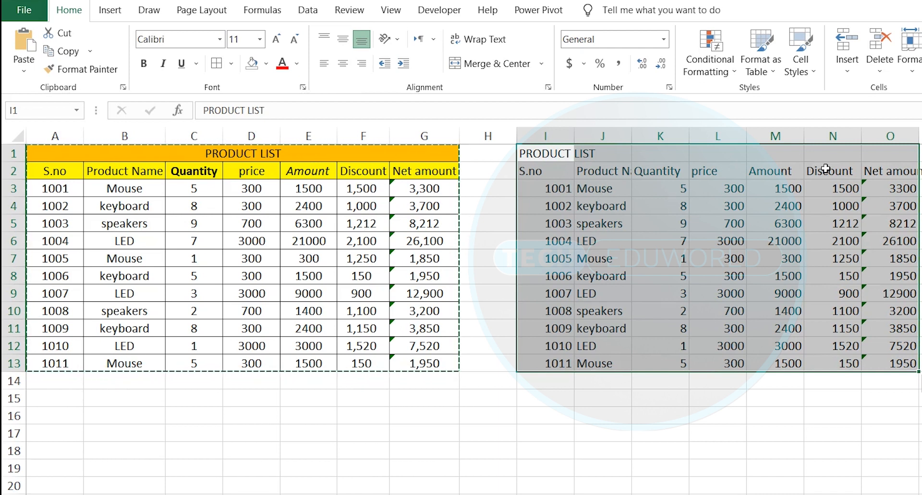
left_click(908, 189)
key("Escape")
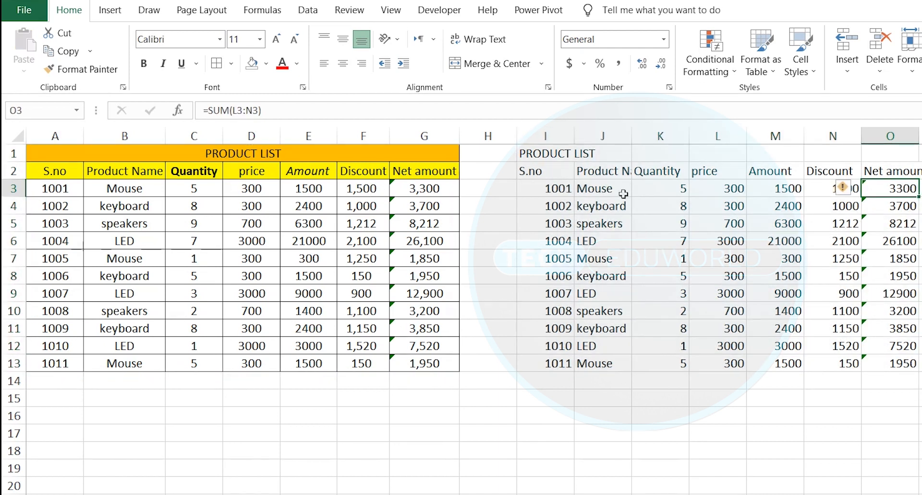
Step: Copy the product list A1:G13 and paste its formulas with number formatting at A15
left_click(65, 391)
left_click_drag(77, 156, 390, 358)
key("ctrl+c")
left_click(52, 392)
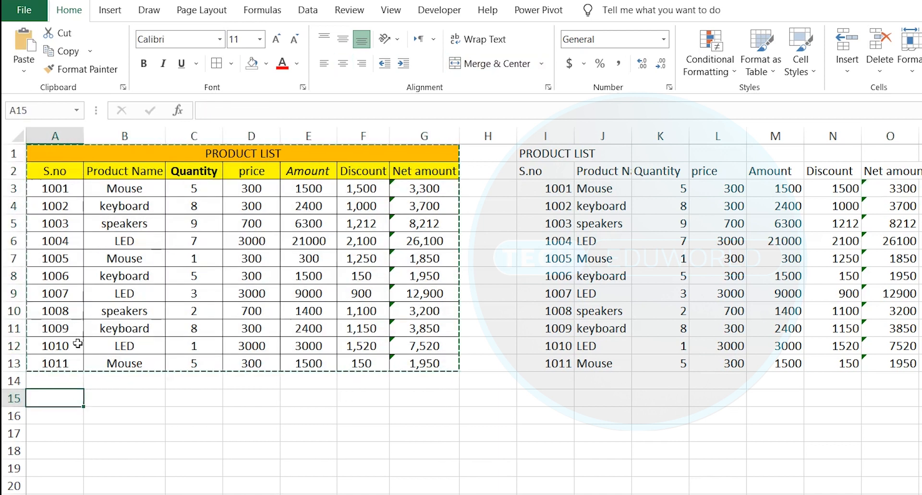
left_click(23, 72)
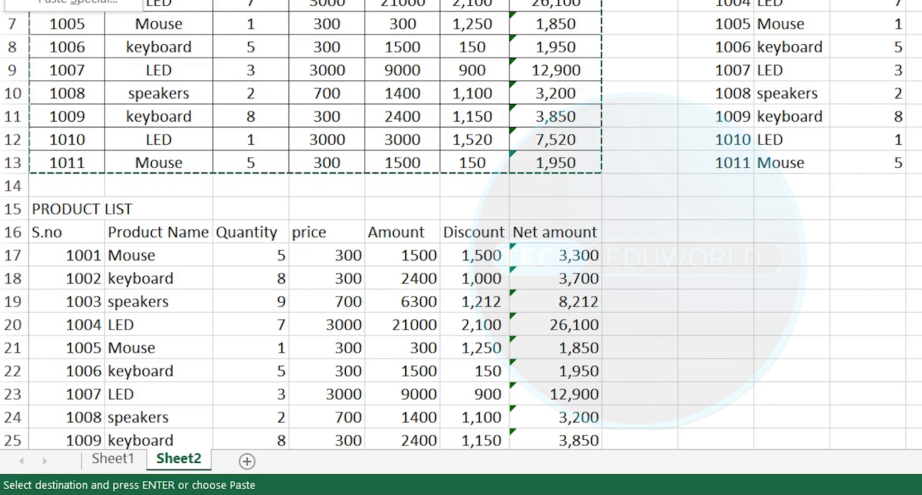
left_click(34, 1)
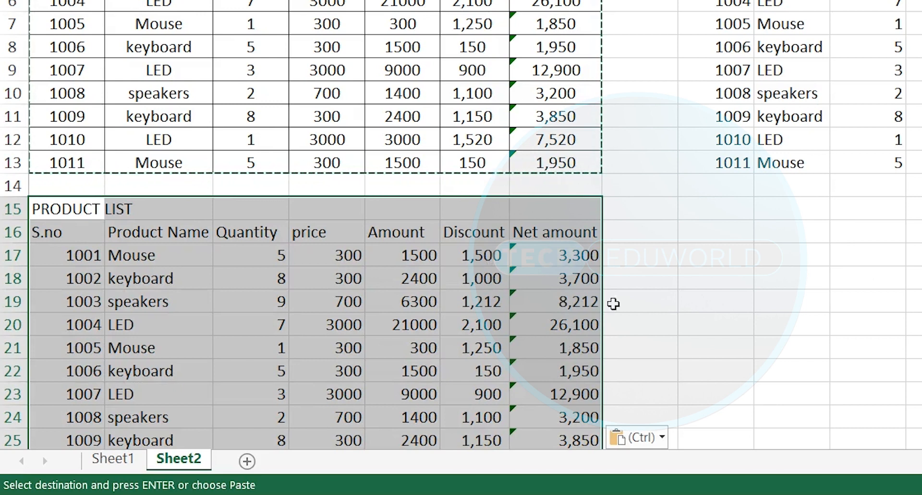
Step: Paste the copied product list at I15 with the Keep Source Formatting option
left_click(723, 205)
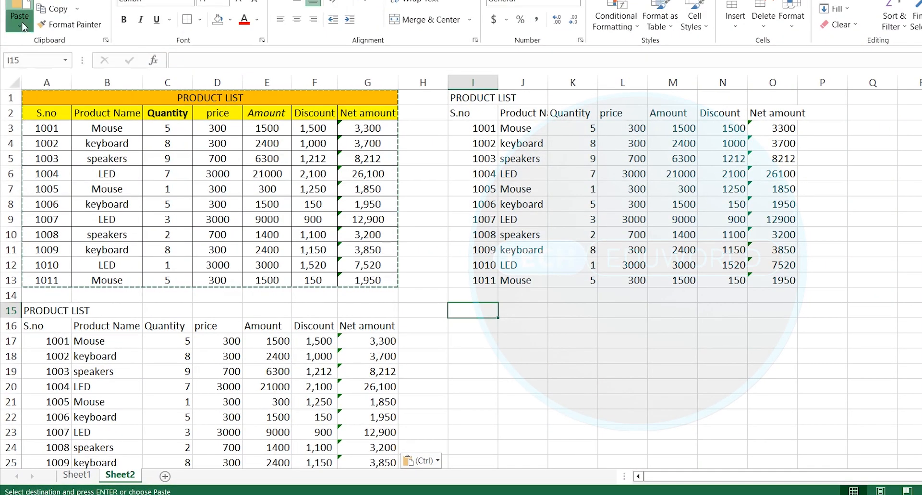
left_click(22, 27)
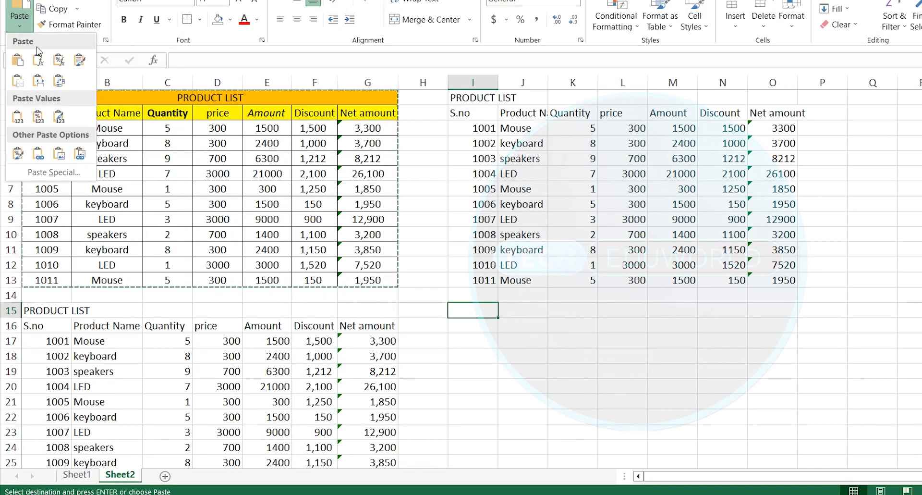
left_click(80, 60)
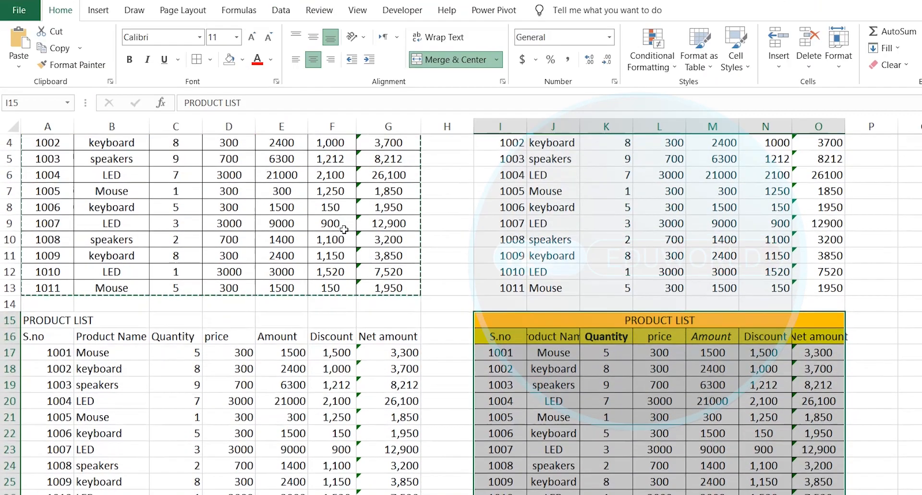
key("ctrl+z")
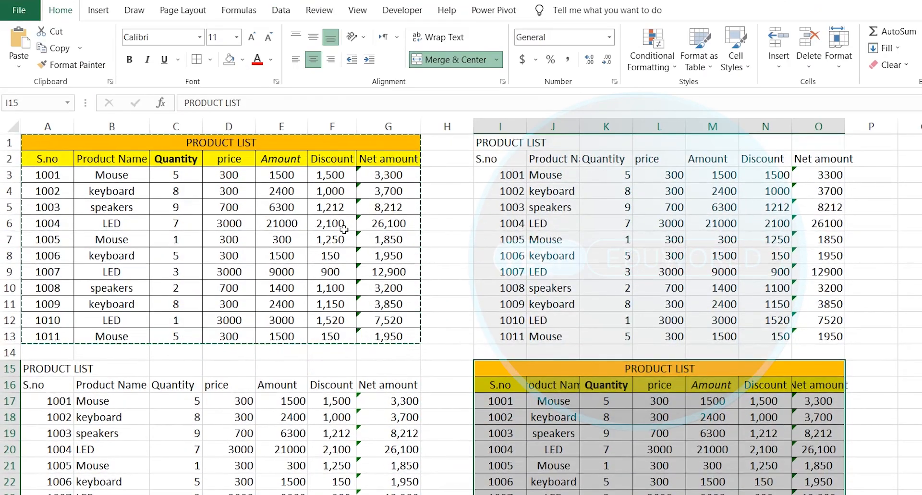
scroll(344, 230, "down", 2)
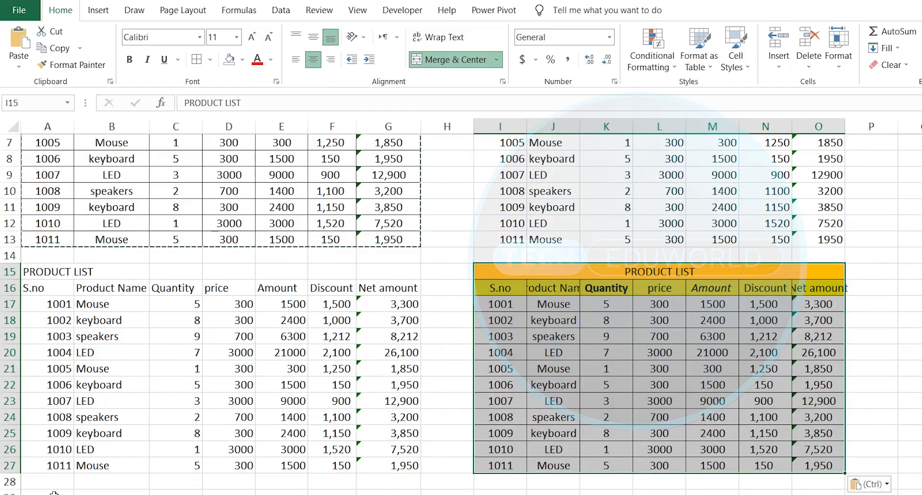
Step: Paste the copied product list at A29 with the No Borders option
left_click(54, 492)
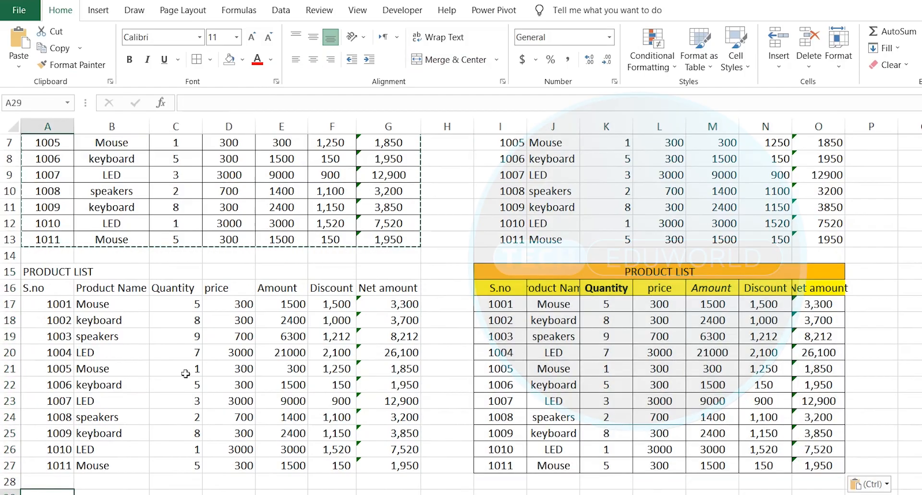
left_click(8, 69)
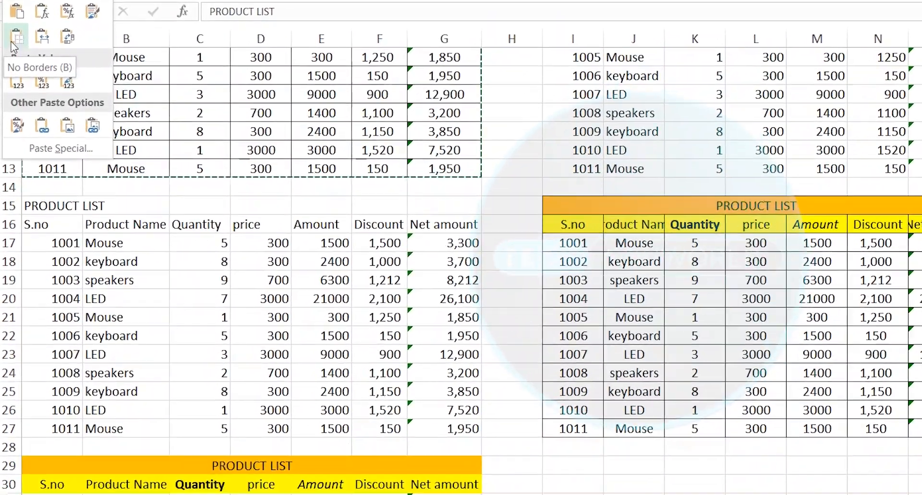
left_click(12, 41)
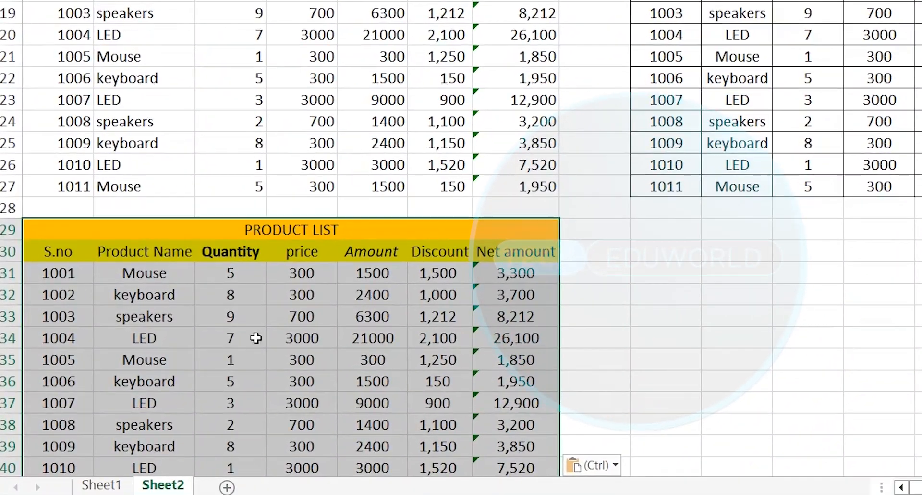
Step: Paste the copied product list at I29 with the Keep Source Column Widths option
left_click(670, 230)
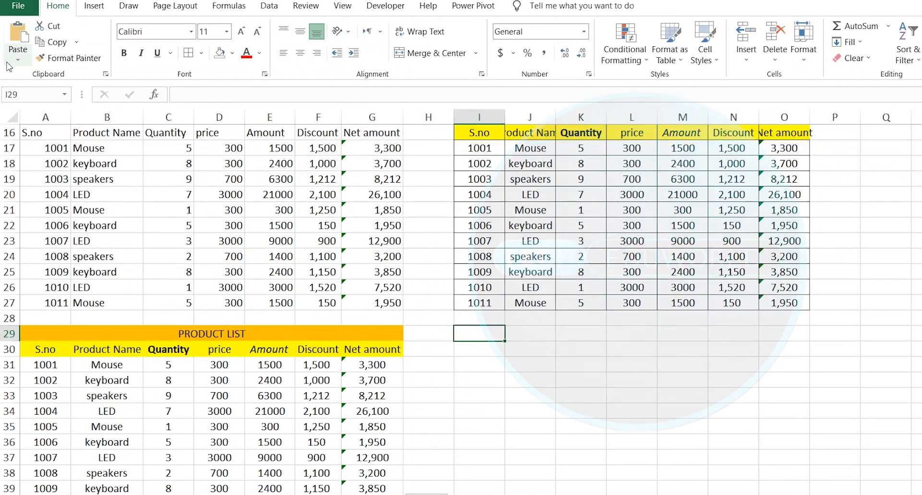
left_click(17, 55)
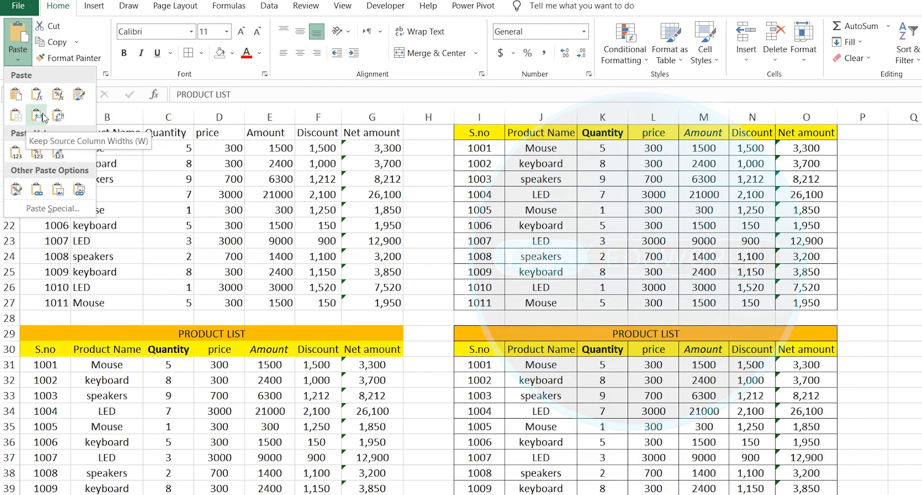
left_click(43, 116)
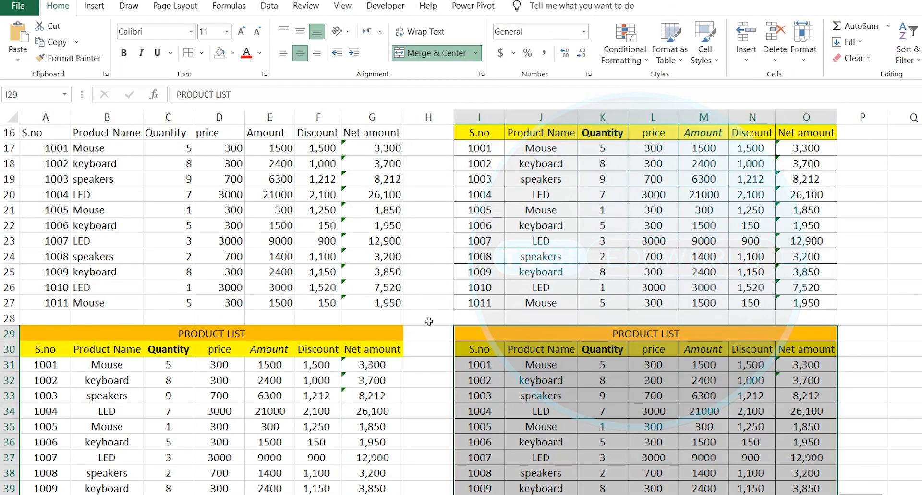
Step: Widen the Net amount column G and the price column D of the source product list
scroll(292, 307, "up", 5)
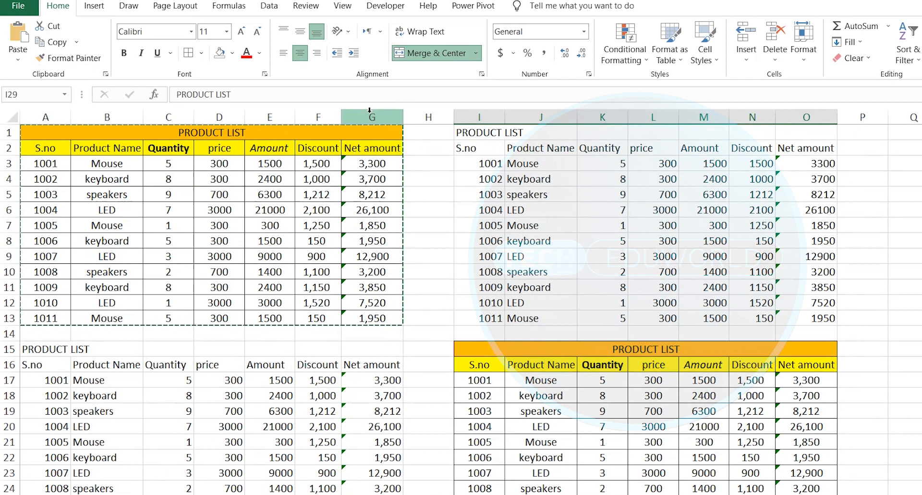
left_click_drag(402, 116, 430, 116)
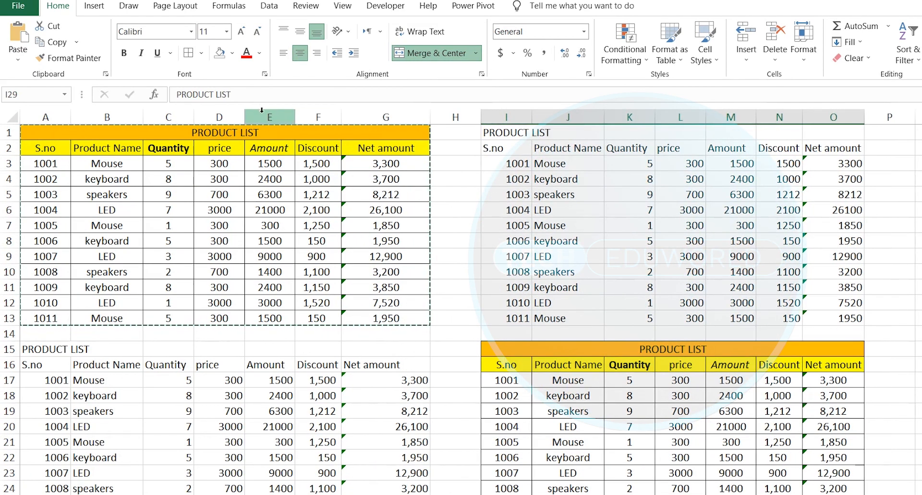
left_click_drag(245, 116, 307, 116)
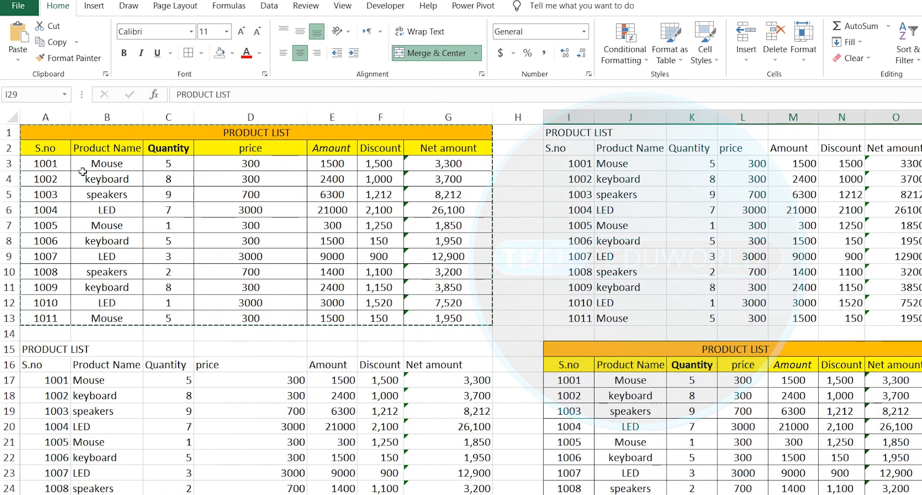
Step: Copy the resized product list A1:G13 and paste it over the list at I29, keeping the source column widths
left_click_drag(59, 131, 455, 314)
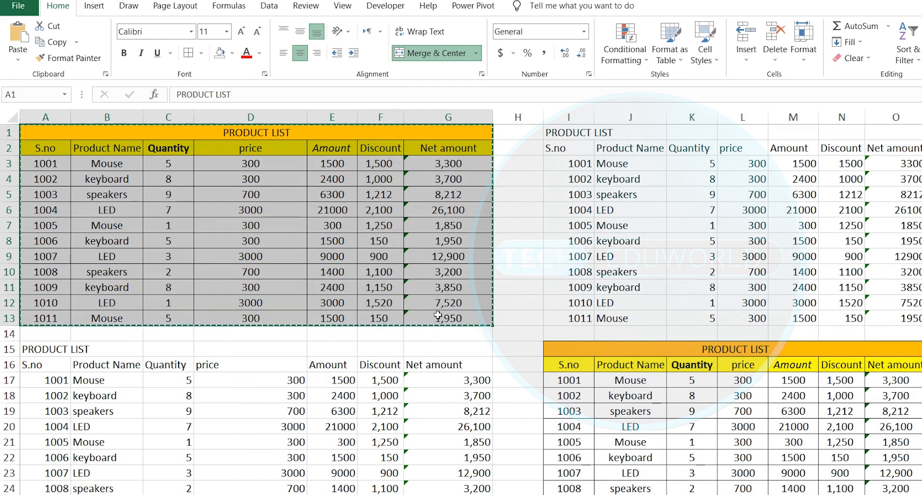
scroll(468, 315, "down", 6)
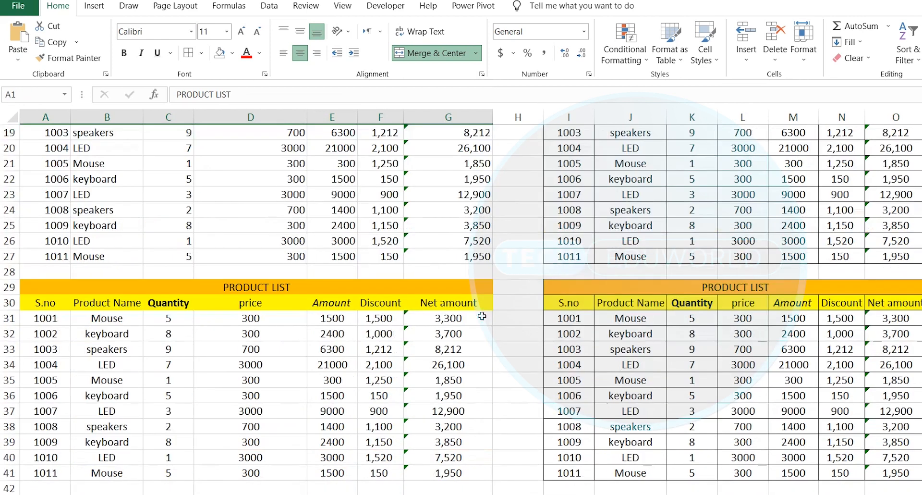
left_click(555, 285)
left_click(20, 62)
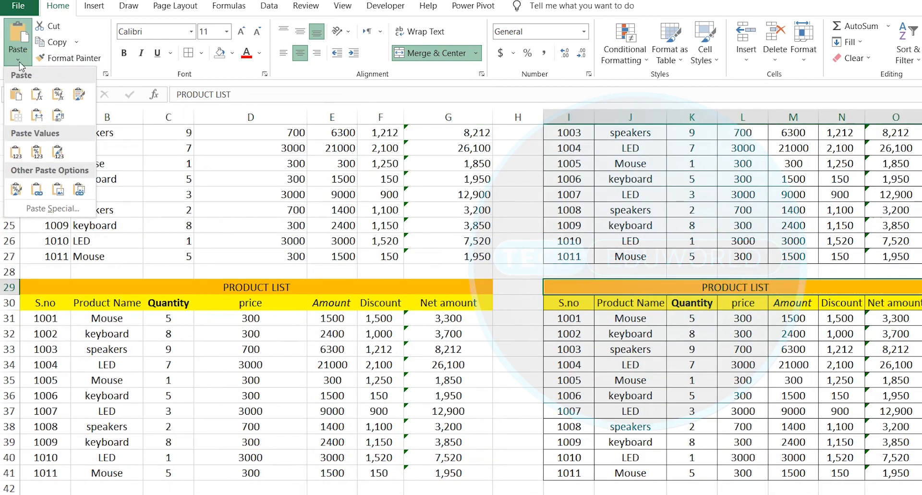
left_click(41, 118)
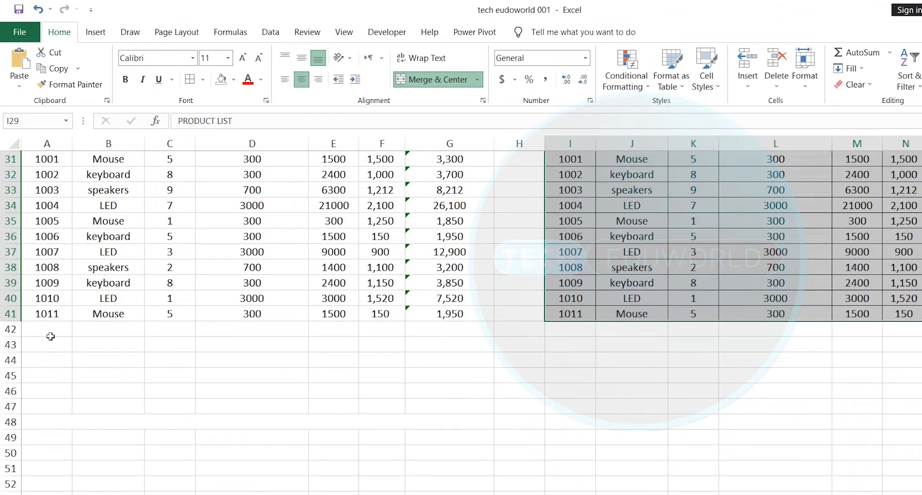
Step: Paste the copied product list at A43 with the Transpose option
left_click(50, 343)
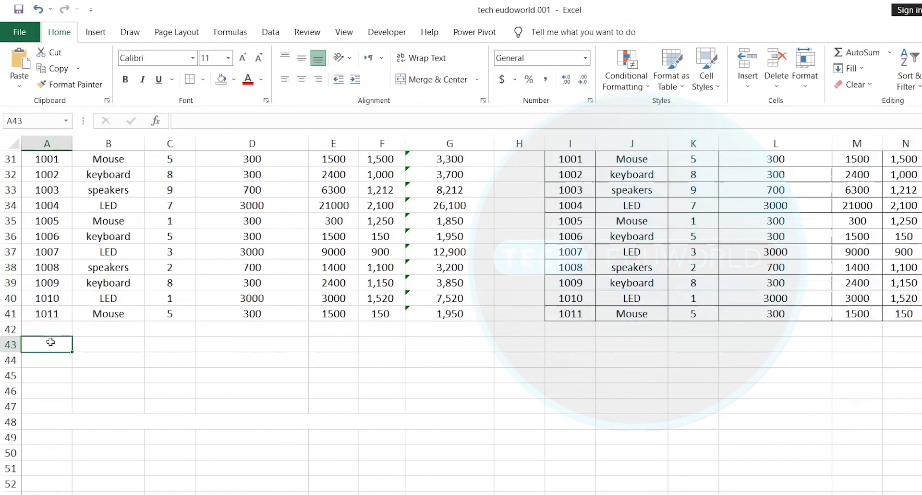
left_click(19, 82)
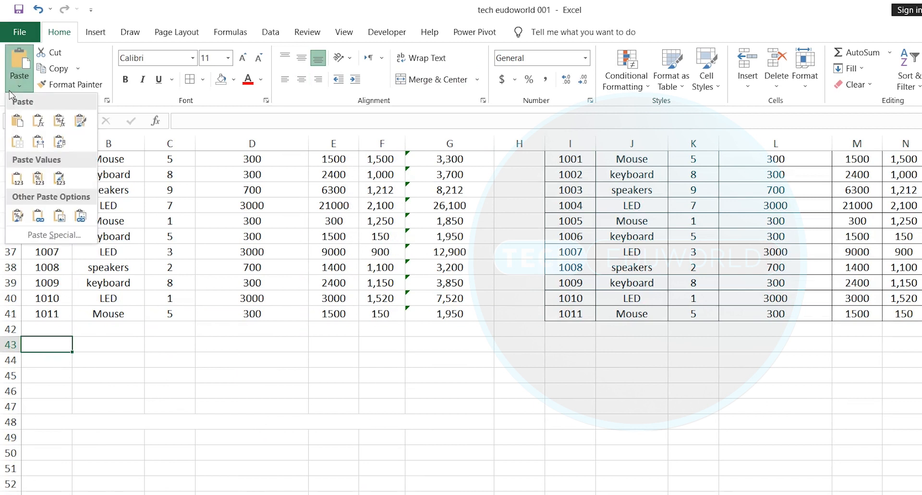
left_click(58, 150)
scroll(203, 372, "up", 2)
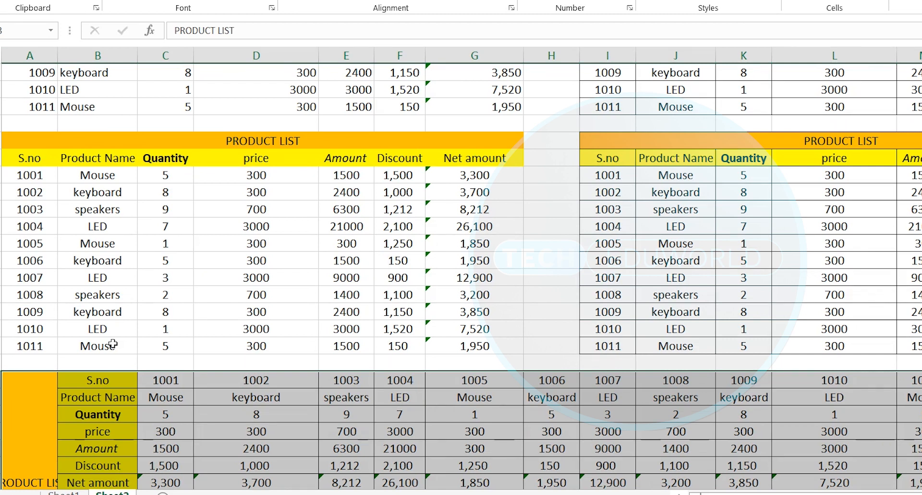
scroll(115, 349, "down", 4)
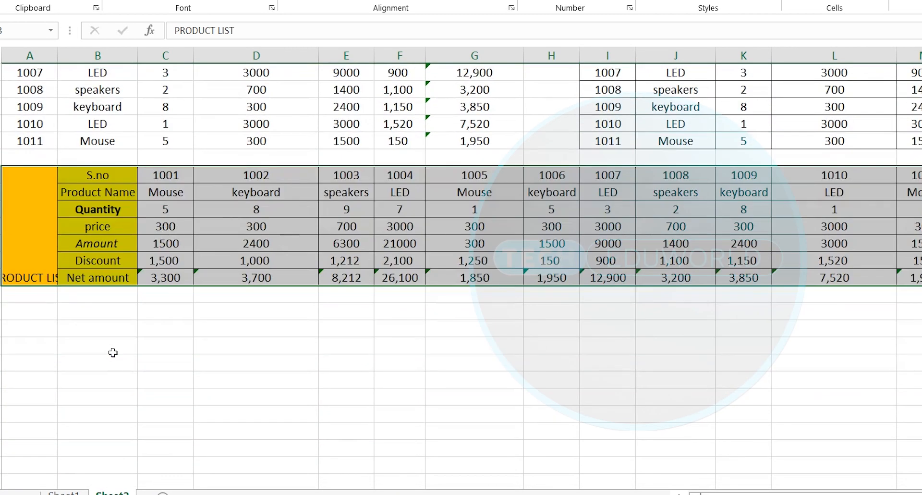
Step: Copy the header row A30:G30 and paste it transposed into a column starting at A51
scroll(113, 352, "up", 3)
left_click_drag(34, 108, 469, 104)
key("ctrl+c")
scroll(350, 264, "down", 2)
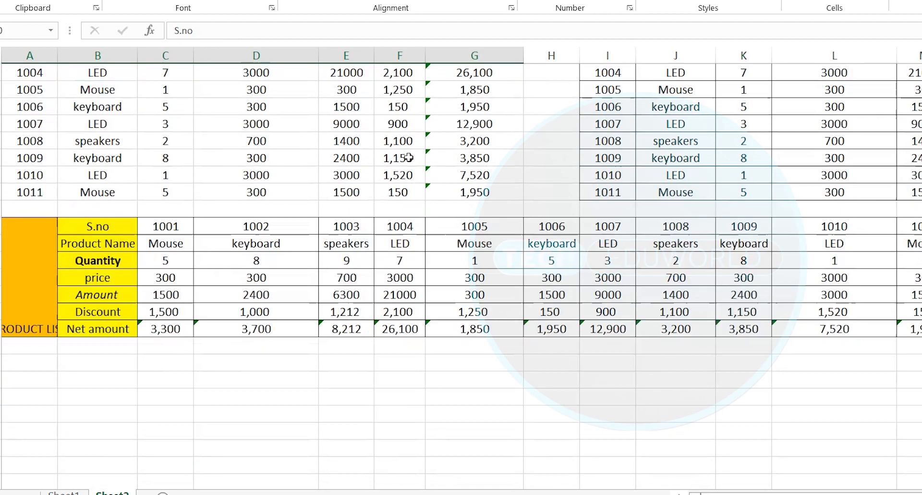
left_click(23, 366)
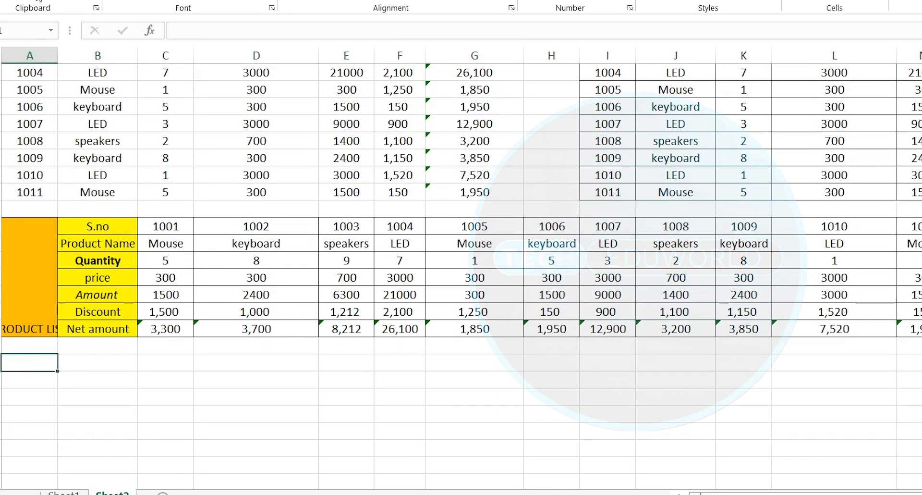
left_click(7, 2)
left_click(44, 53)
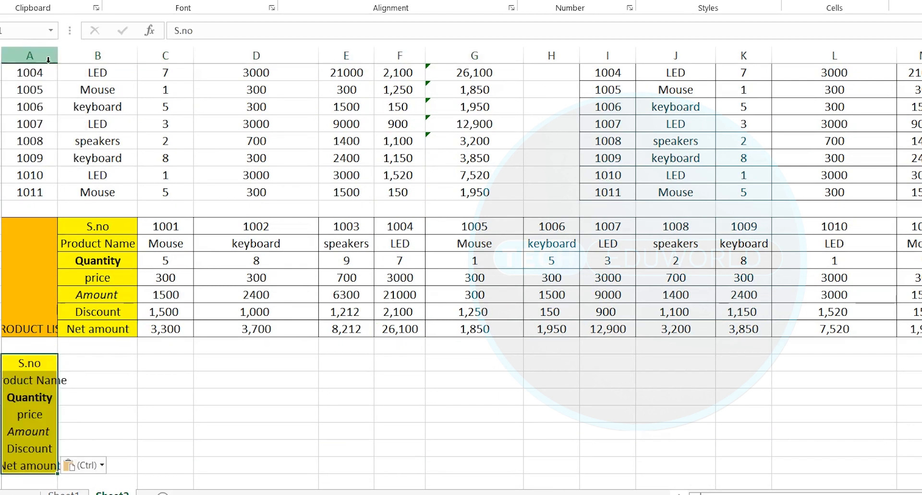
Step: Delete the rows from row 60 down that hold the old unused product list
scroll(171, 224, "down", 3)
scroll(257, 265, "down", 3)
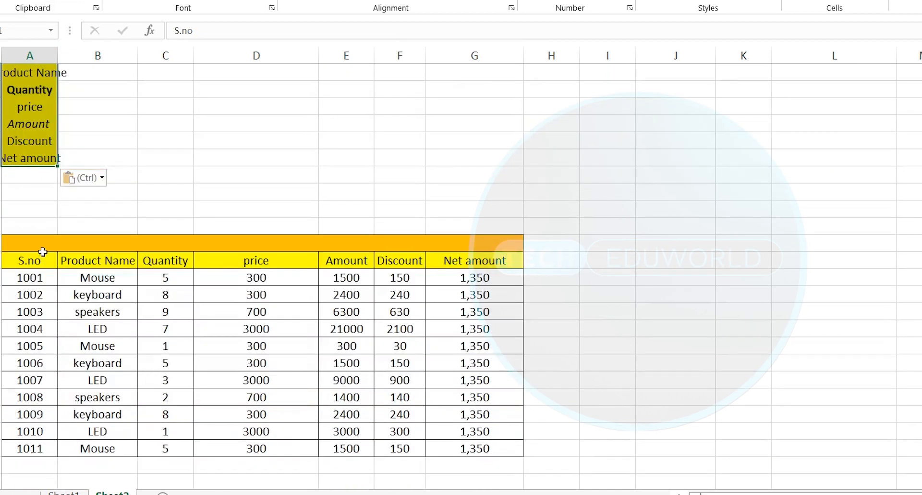
left_click_drag(1, 209, 1, 487)
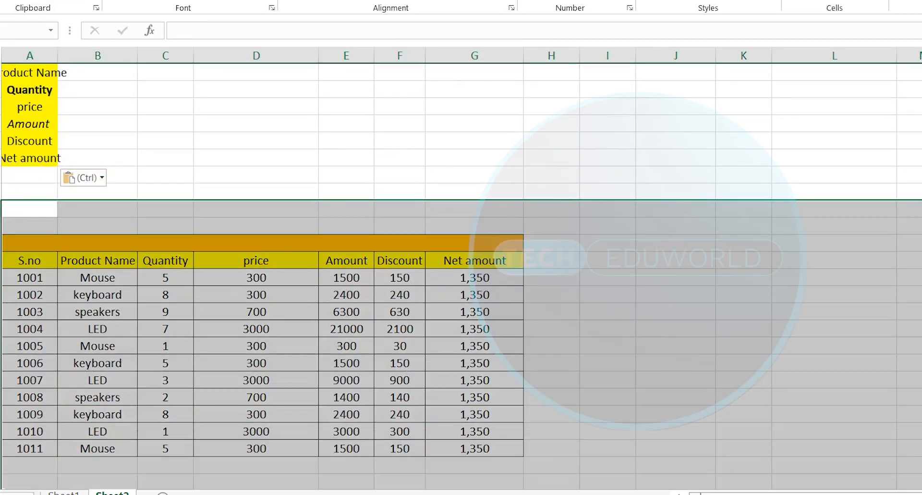
right_click(2, 211)
left_click(15, 369)
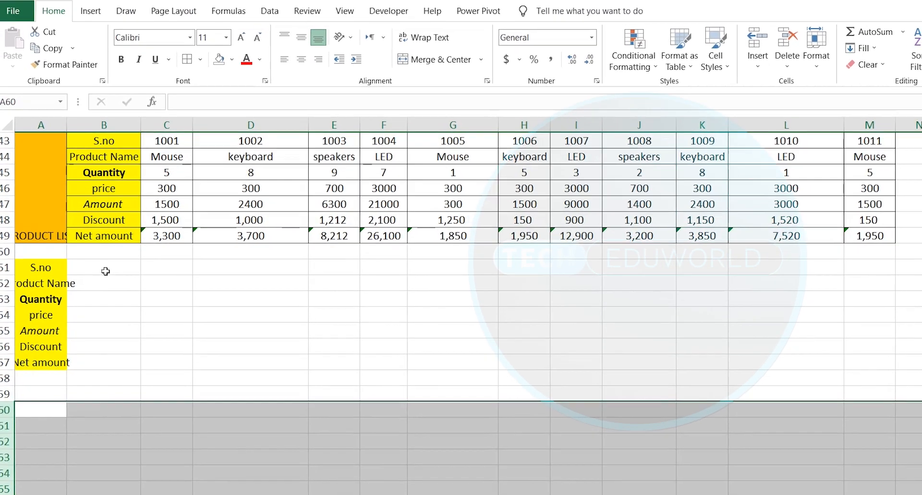
Step: Delete rows 51 to 58 containing the transposed header column
left_click(101, 246)
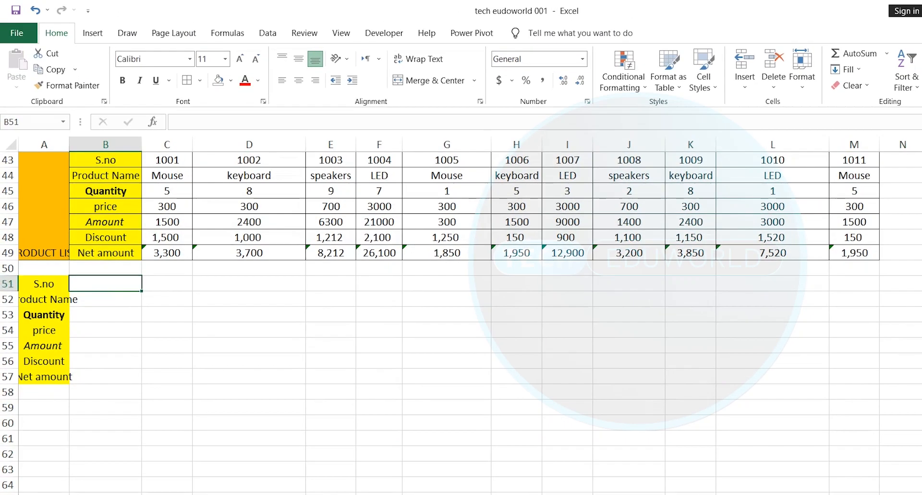
left_click_drag(2, 279, 3, 392)
scroll(2, 391, "up", 1)
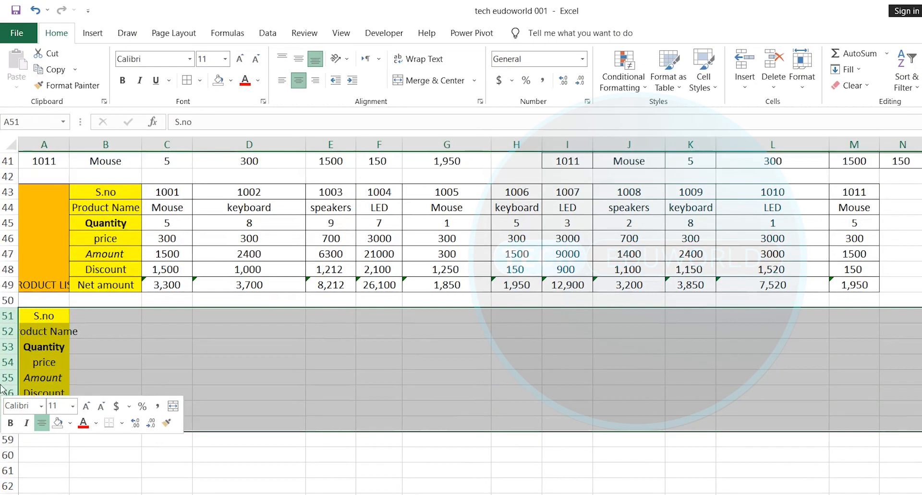
right_click(5, 391)
left_click(33, 291)
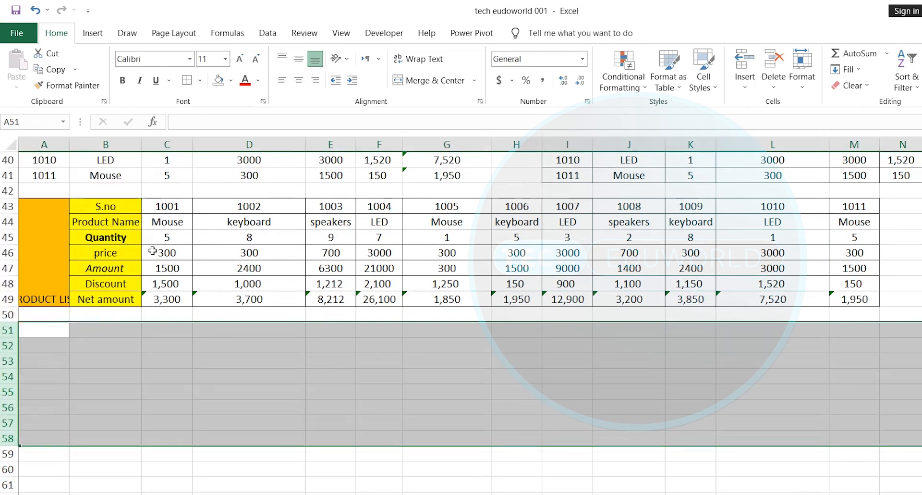
Step: Copy the source product list A1:G13 and paste it at A52 as values only
scroll(109, 352, "up", 13)
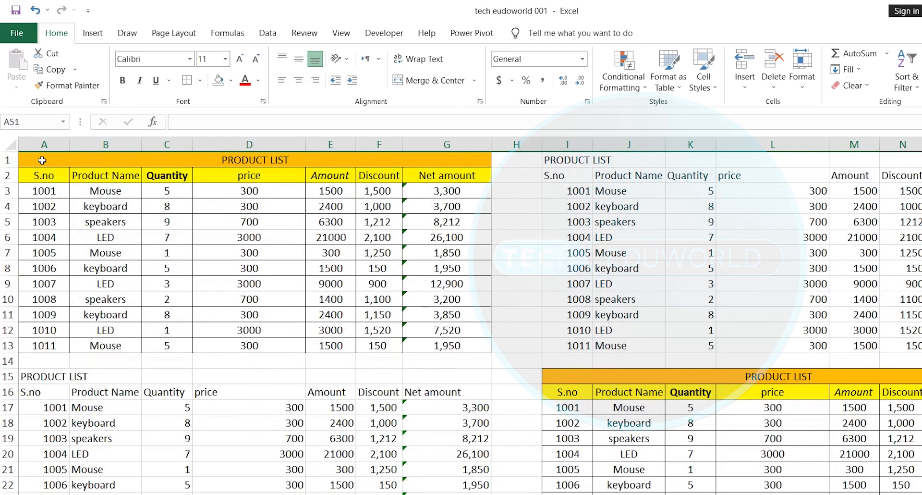
left_click_drag(42, 160, 415, 344)
scroll(416, 360, "down", 7)
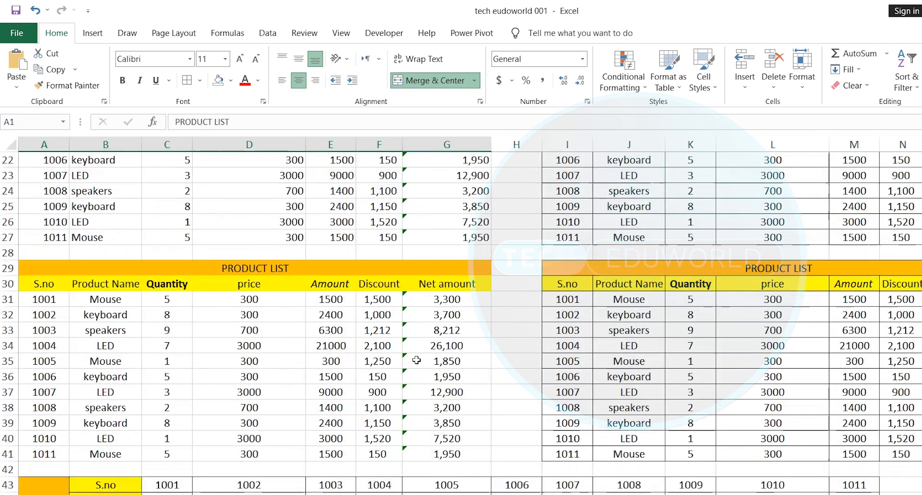
scroll(416, 360, "down", 7)
left_click(33, 294)
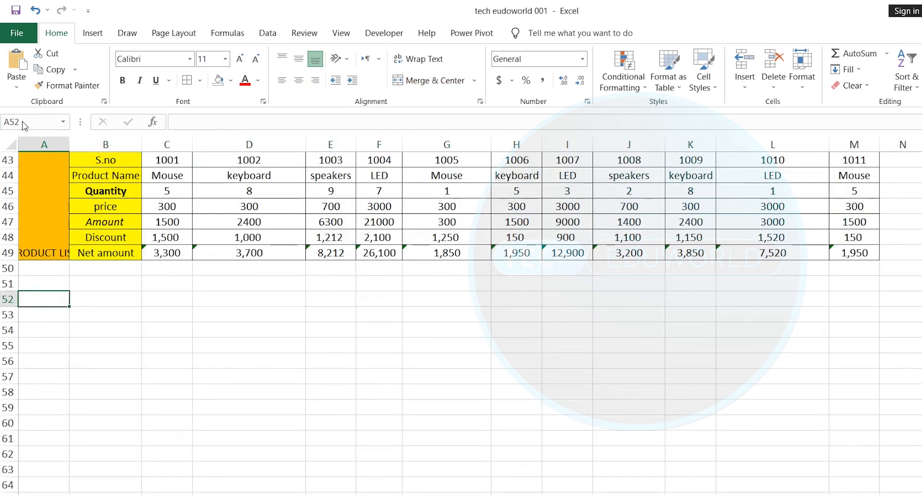
left_click(16, 87)
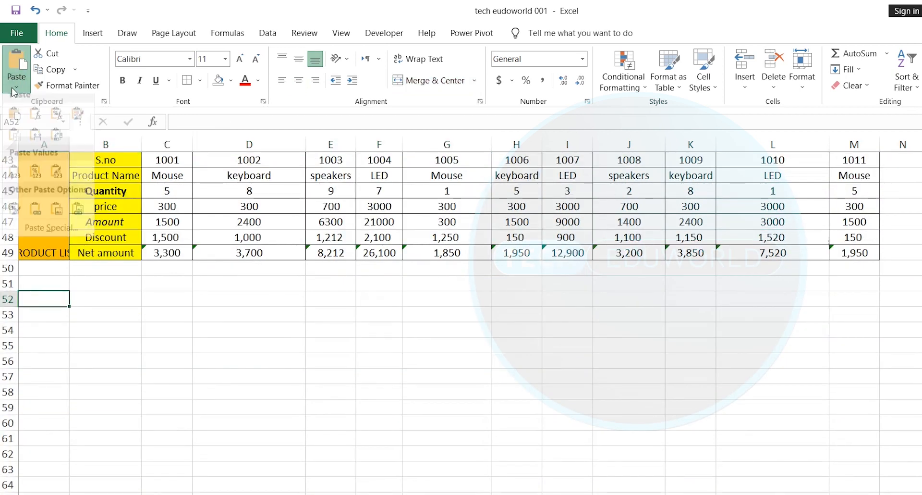
left_click(14, 179)
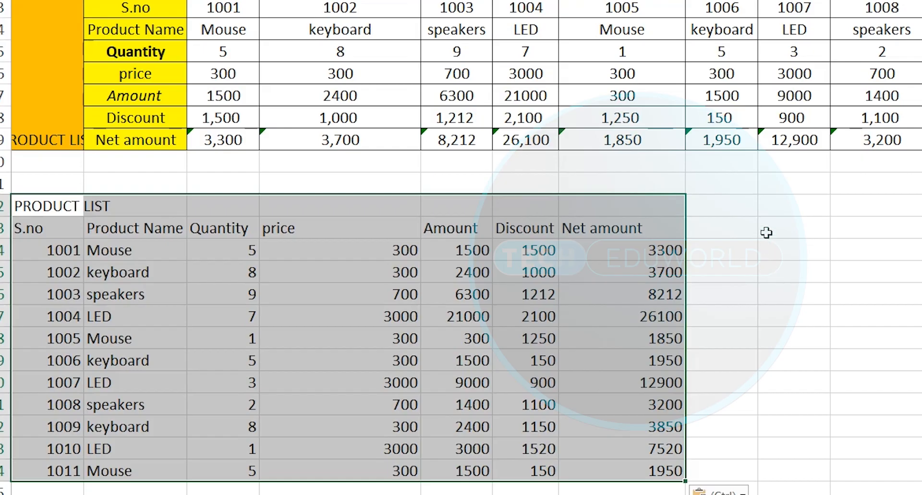
Step: Paste the copied product list at I52 as values with number formatting, and check its price and Discount cells
left_click(768, 205)
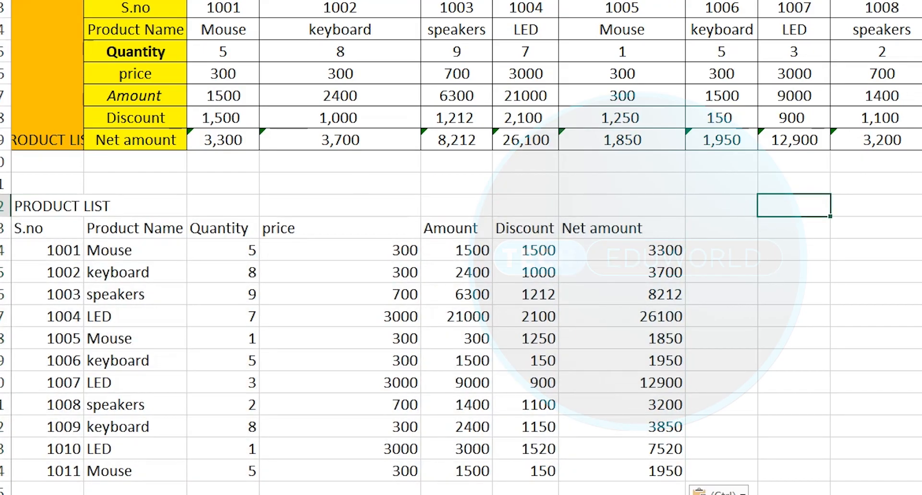
left_click(19, 49)
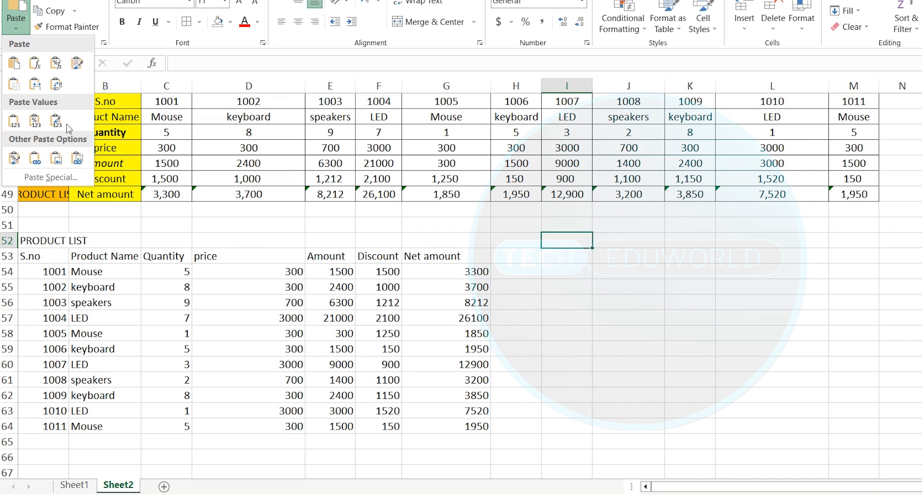
left_click(34, 120)
left_click(679, 313)
left_click(908, 273)
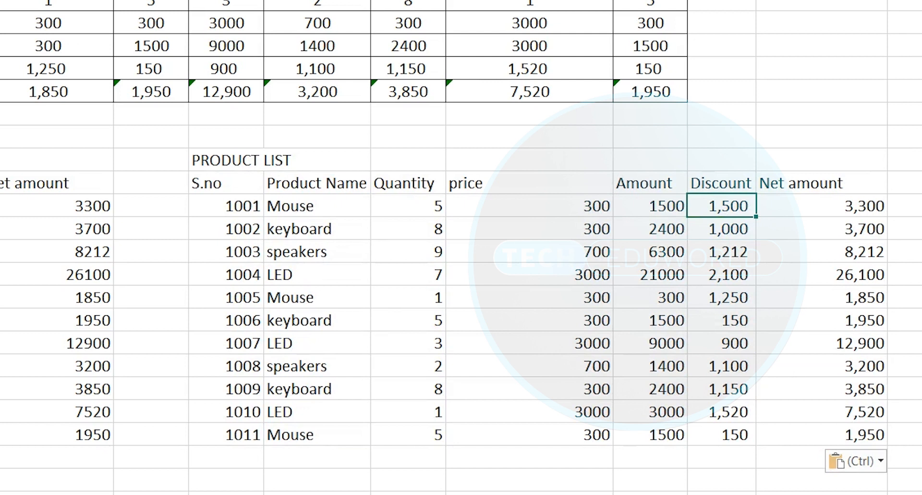
left_click(585, 208)
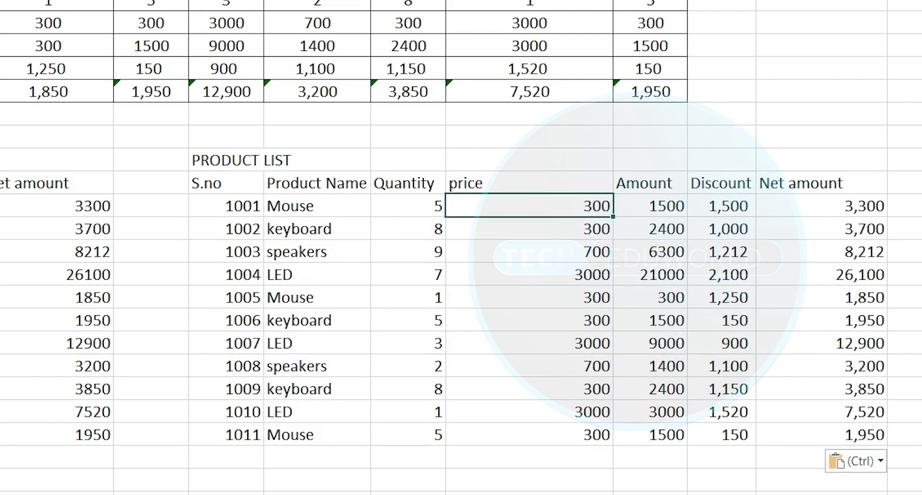
left_click(731, 207)
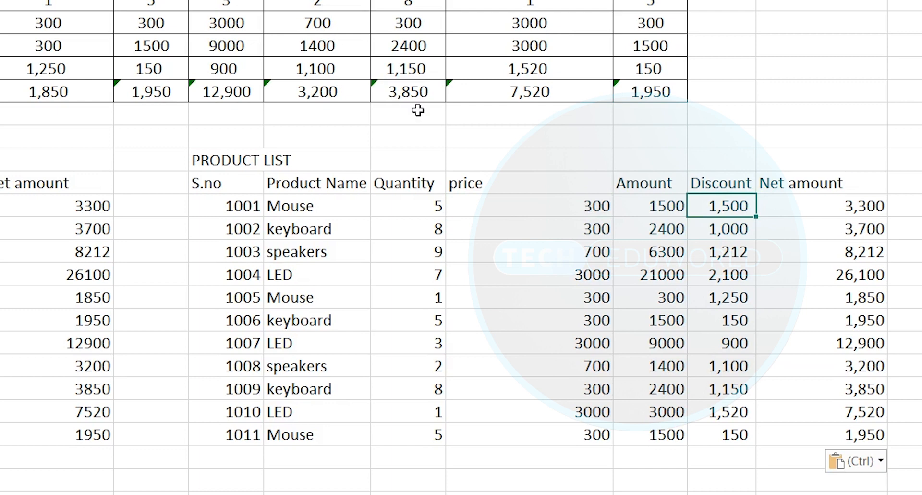
Step: Paste the copied product list at A66 as values with source formatting
scroll(156, 309, "up", 12)
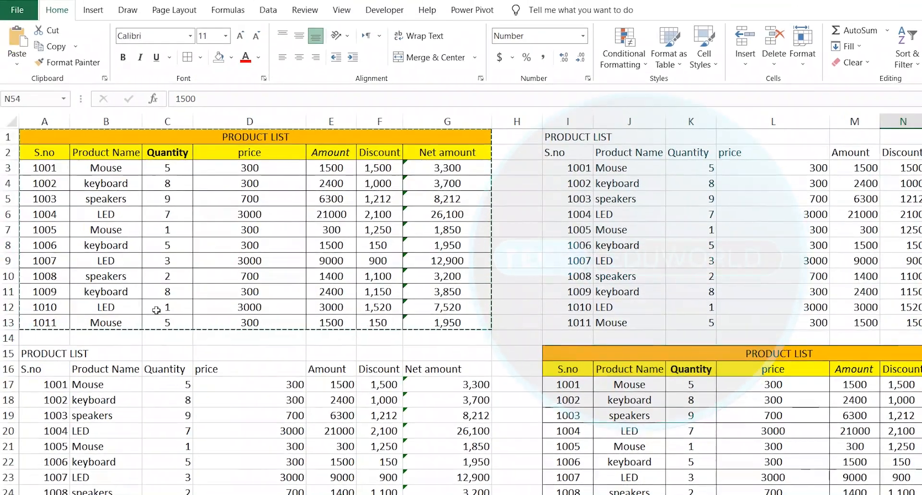
scroll(156, 309, "down", 17)
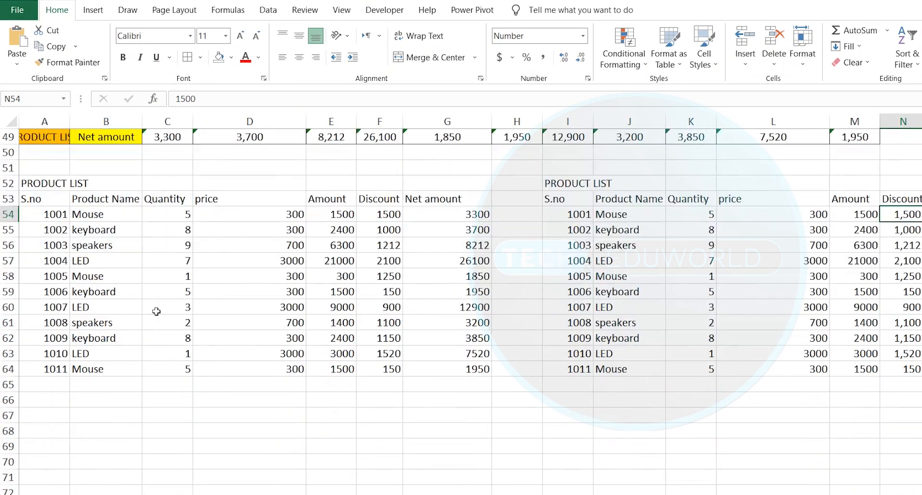
left_click(47, 347)
left_click(17, 60)
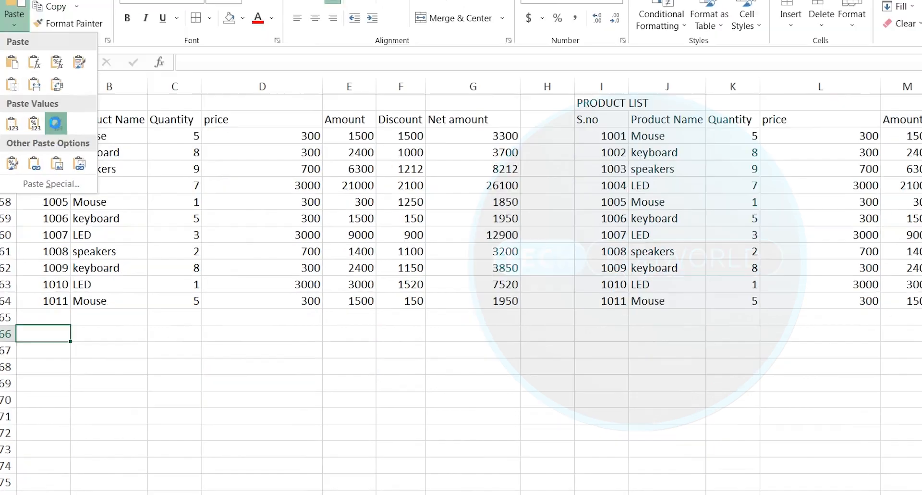
left_click(56, 157)
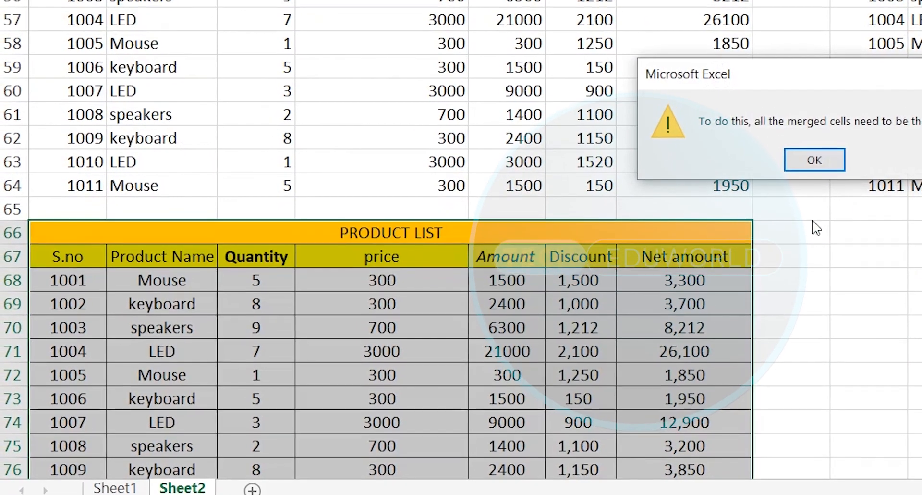
left_click(833, 191)
left_click(809, 213)
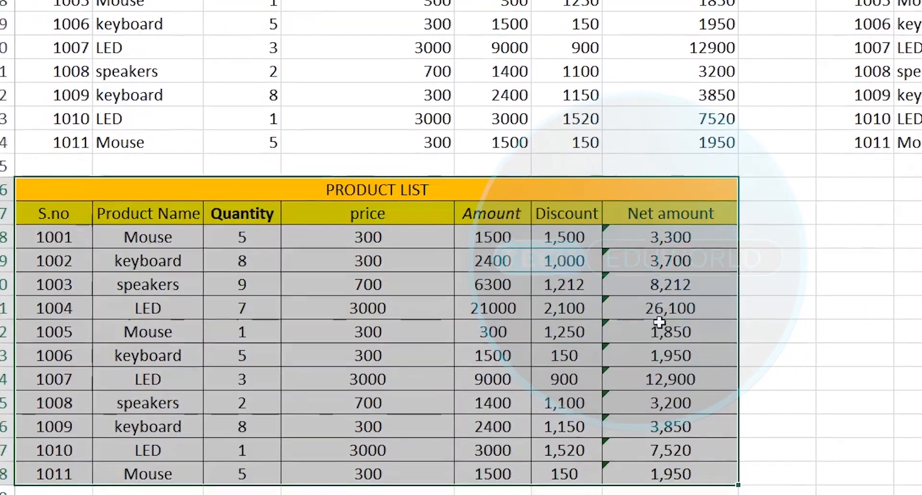
Step: Paste only the formatting of the copied product list at I66
scroll(590, 386, "down", 2)
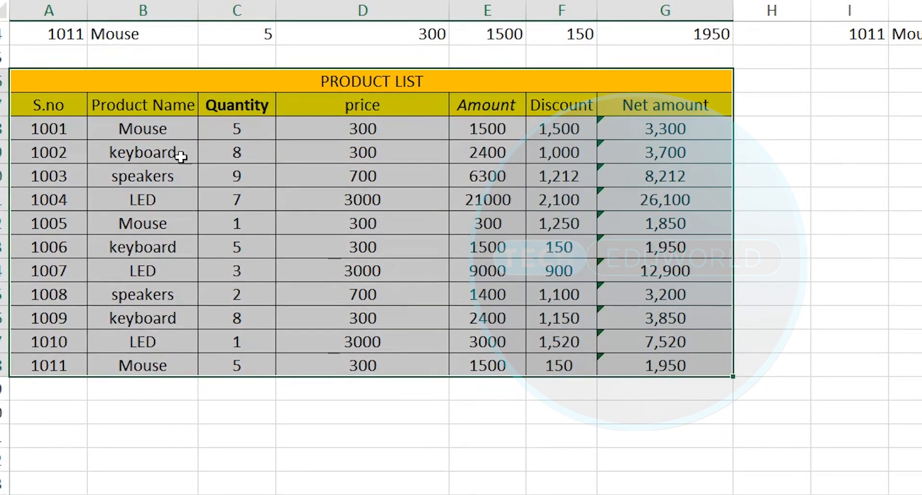
scroll(262, 130, "up", 1)
scroll(262, 131, "up", 4)
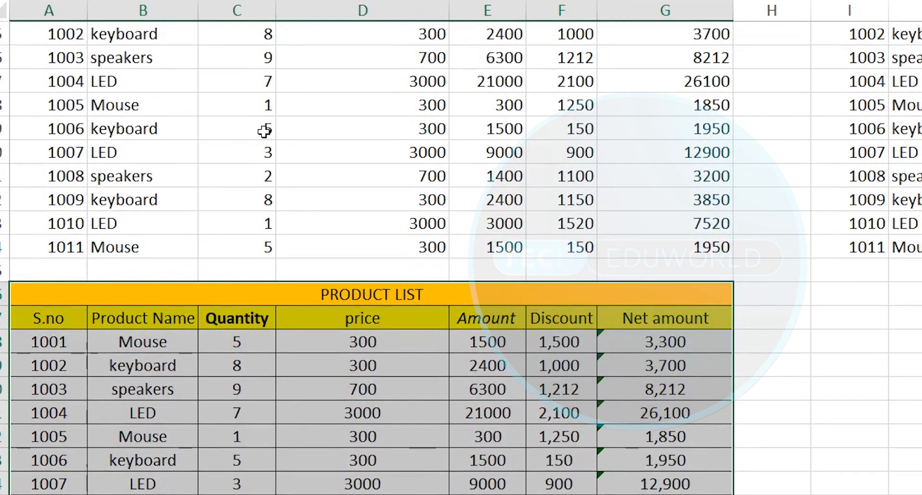
scroll(263, 135, "up", 1)
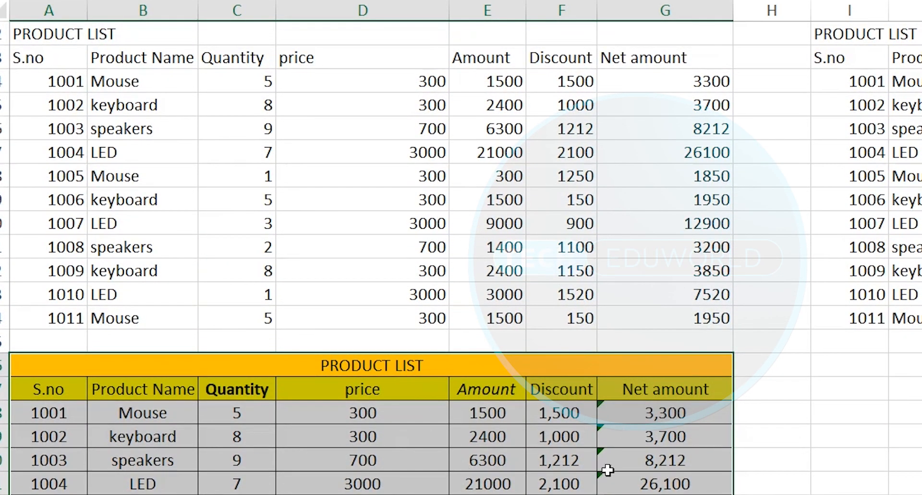
scroll(658, 402, "down", 2)
left_click(827, 244)
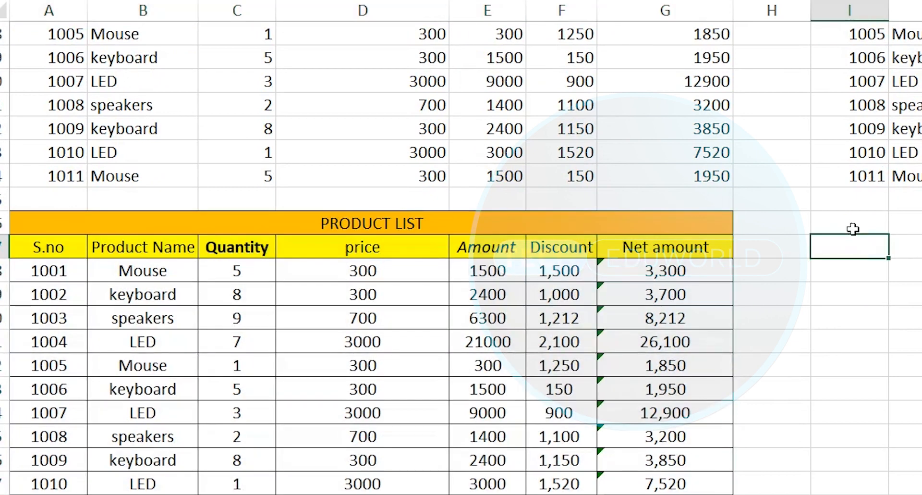
left_click(850, 227)
left_click(18, 28)
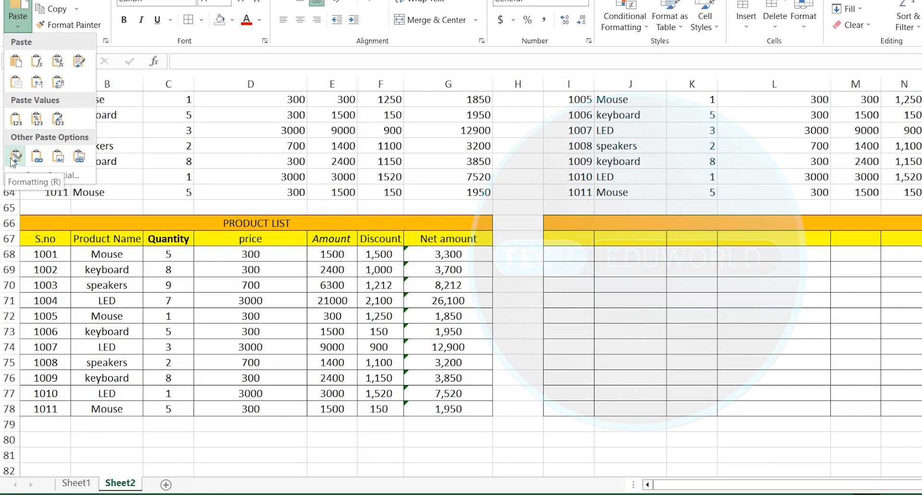
left_click(15, 161)
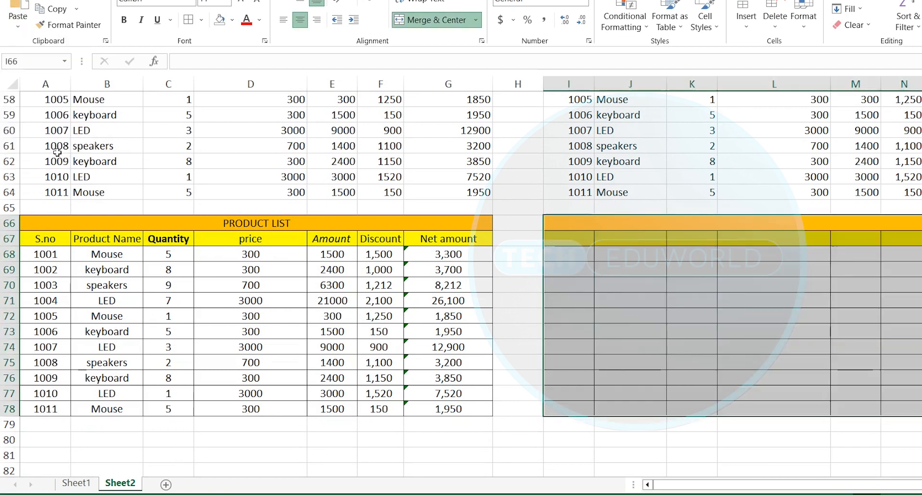
Step: Paste the copied product list at A80 as links to the source cells, and inspect the link in C82
scroll(63, 211, "down", 3)
left_click(60, 299)
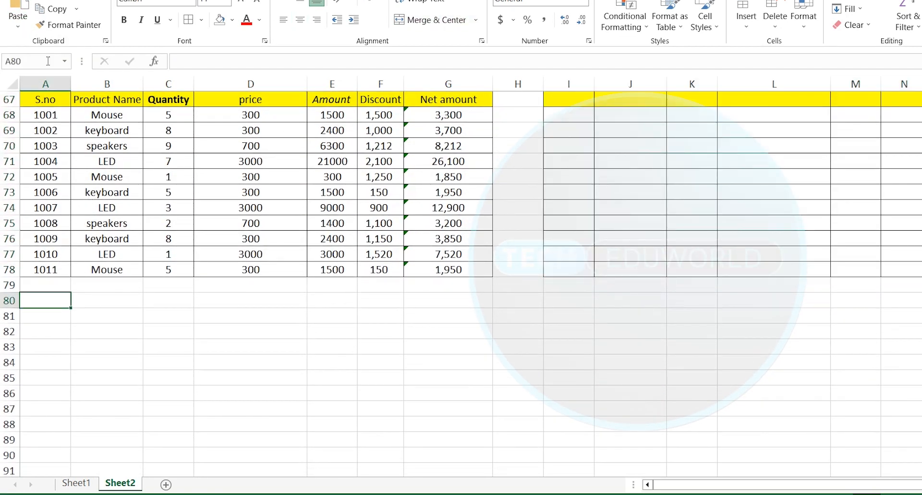
left_click(18, 27)
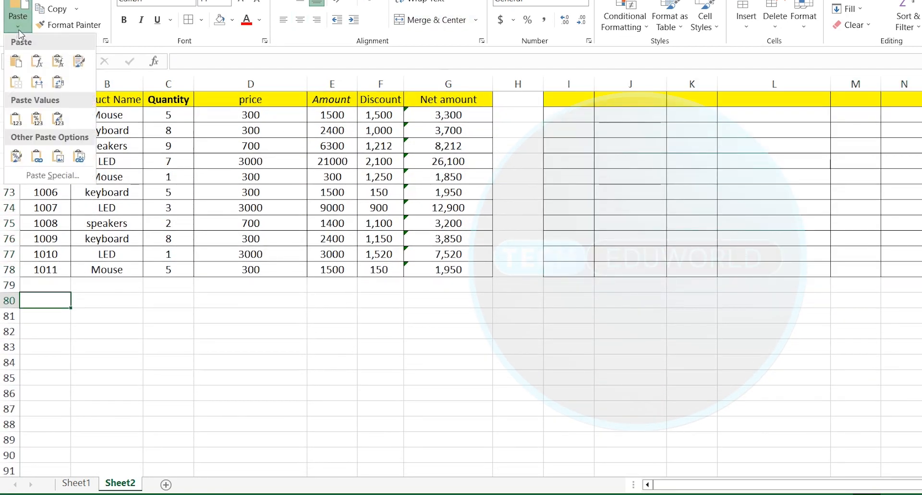
left_click(37, 156)
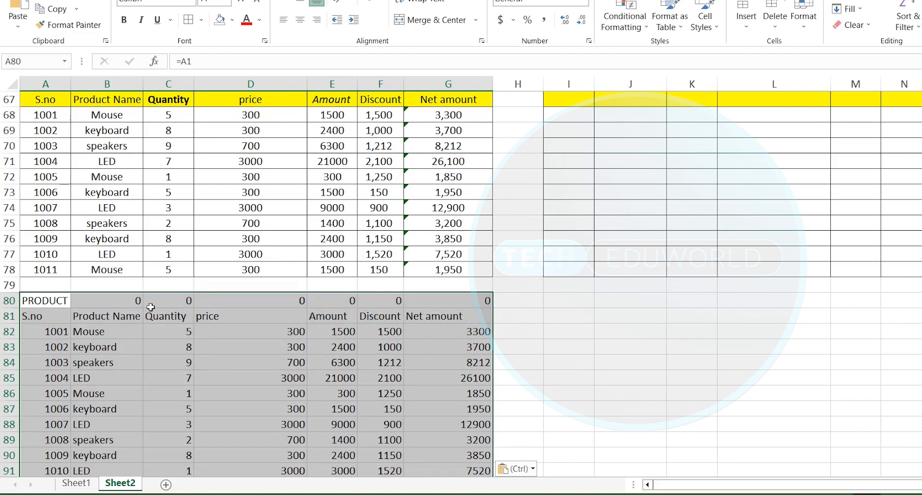
left_click(157, 336)
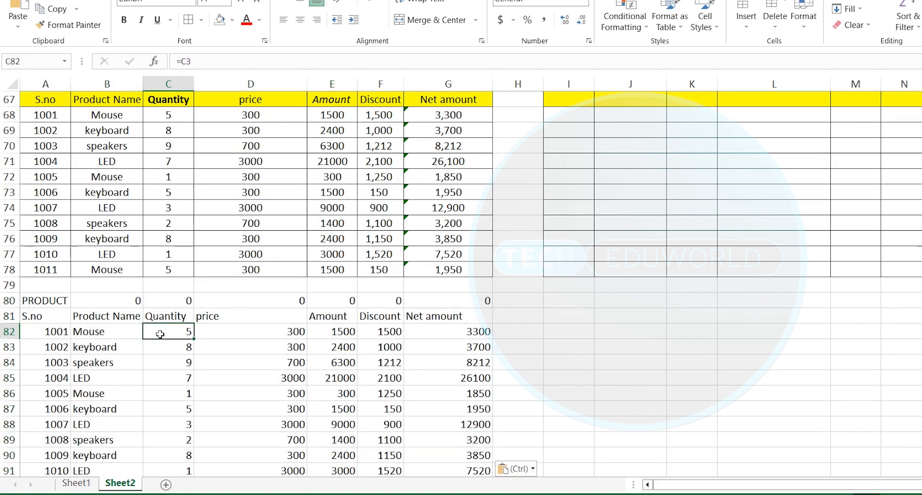
Step: Delete rows 15 to 94, which hold the pasted copies below the original product list
scroll(219, 277, "up", 20)
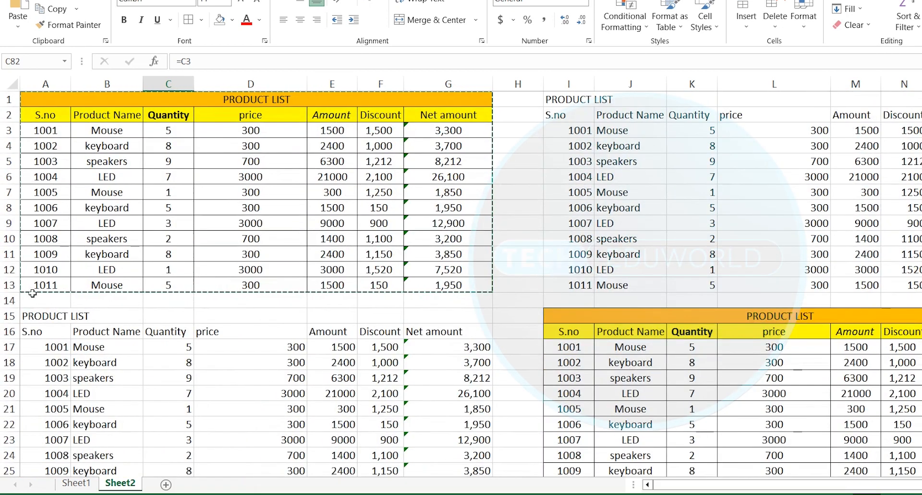
left_click(10, 315)
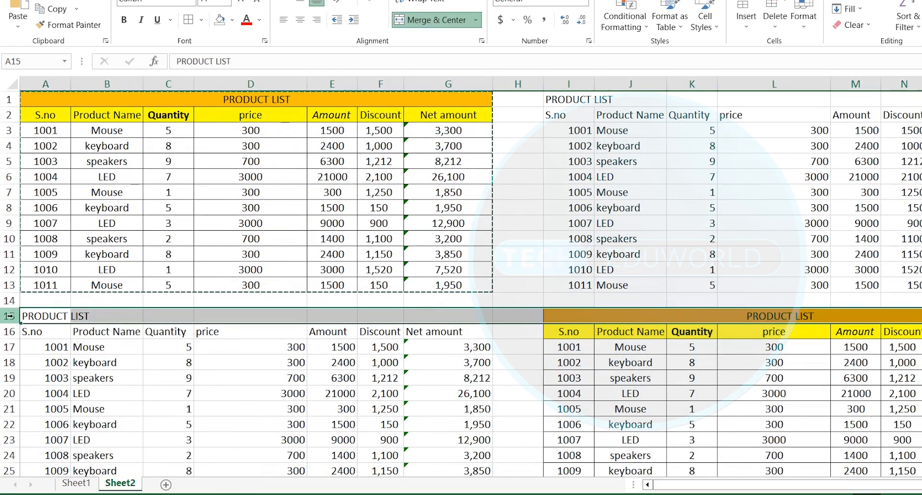
scroll(9, 315, "down", 15)
scroll(10, 316, "down", 11)
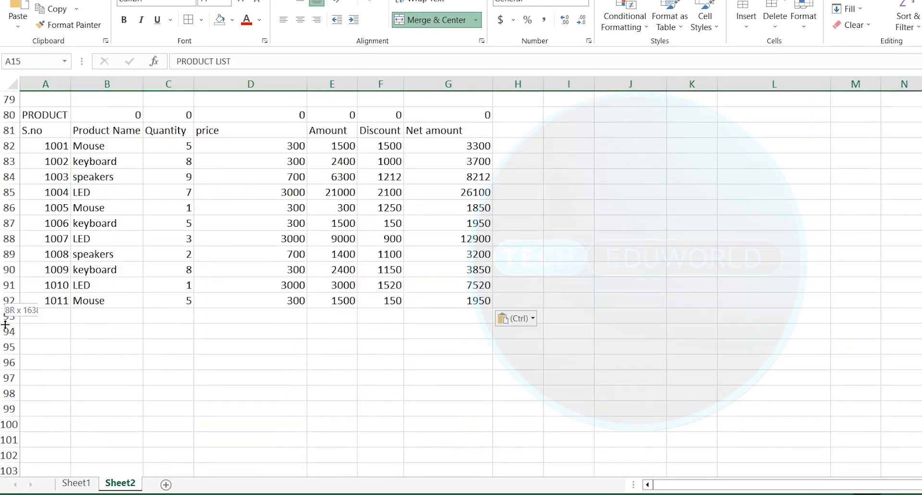
left_click(10, 330, "shift")
right_click(10, 331)
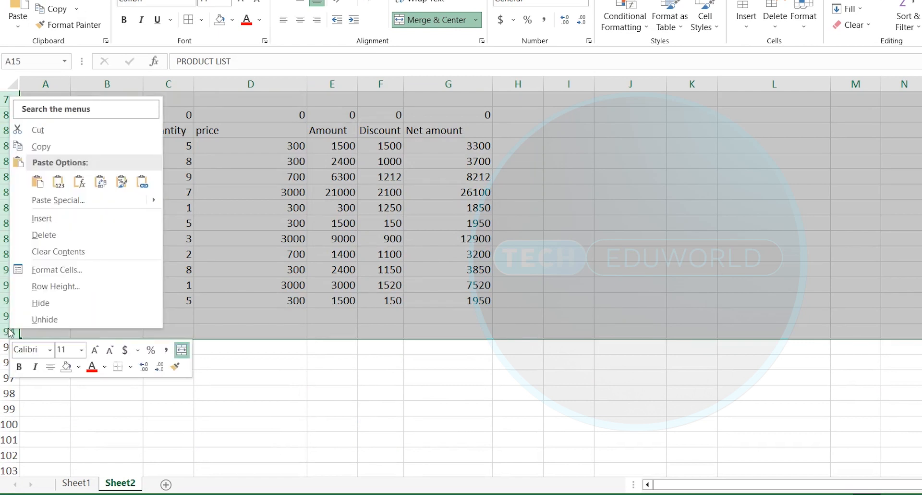
left_click(68, 238)
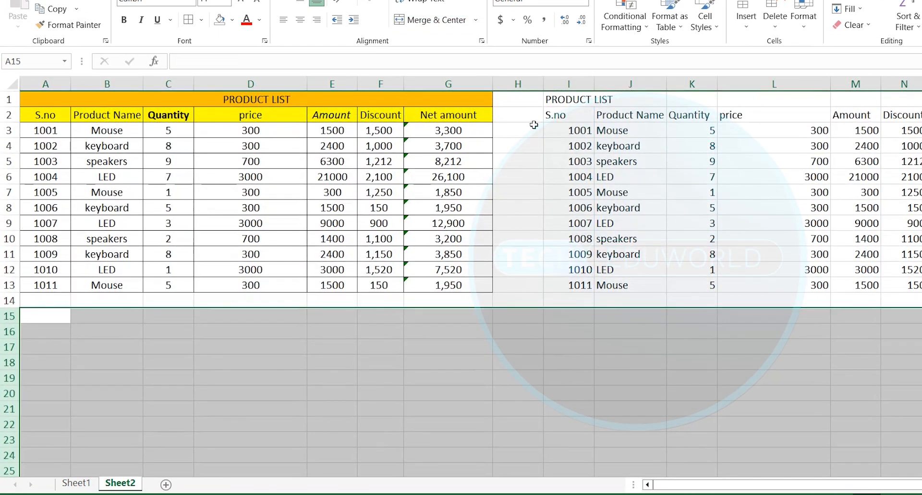
Step: Delete the columns from I through O that hold the pasted copy beside the original product list
left_click_drag(568, 83, 905, 84)
right_click(816, 83)
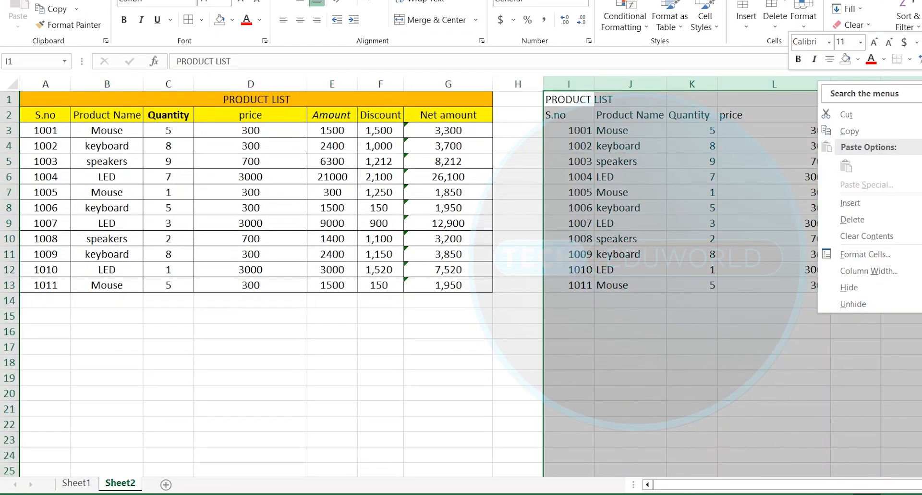
left_click(840, 219)
left_click(670, 285)
Step: Copy the product list A1:G13, paste it at I1 as links to the source cells, and inspect the link in I12
left_click_drag(73, 105, 408, 283)
key("ctrl+c")
left_click(568, 103)
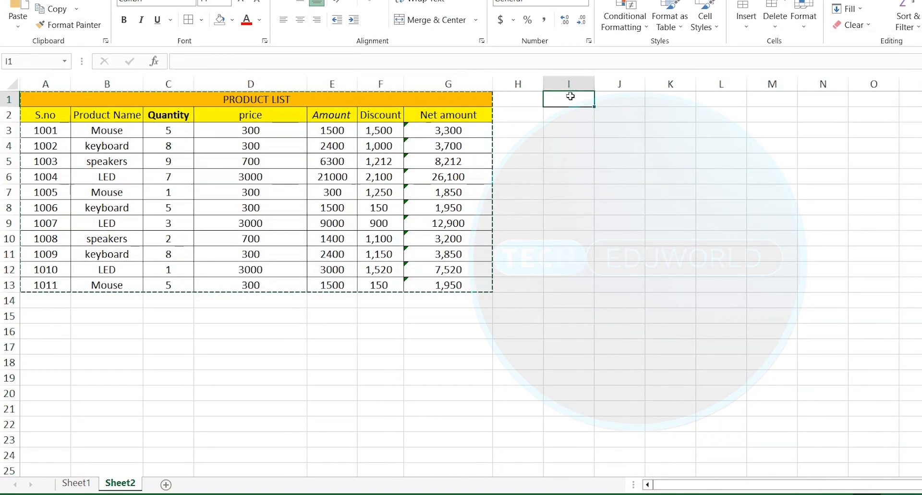
left_click(9, 32)
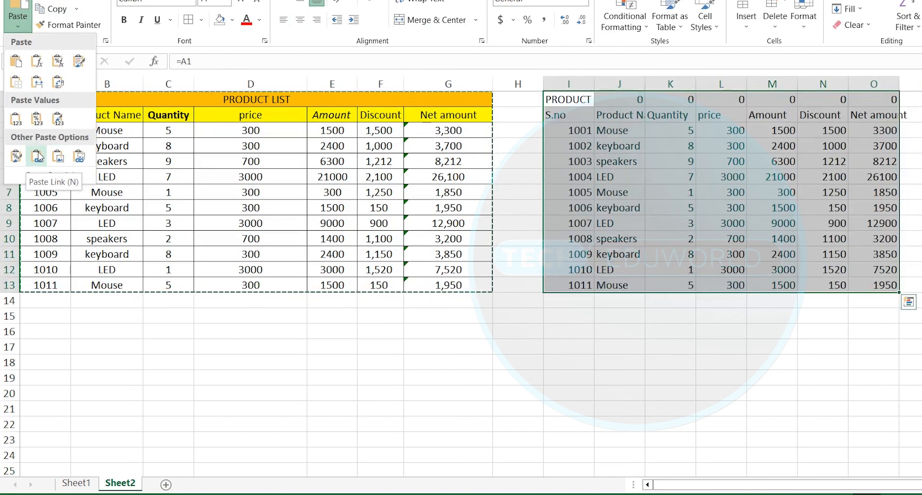
left_click(38, 157)
key("Escape")
left_click(568, 268)
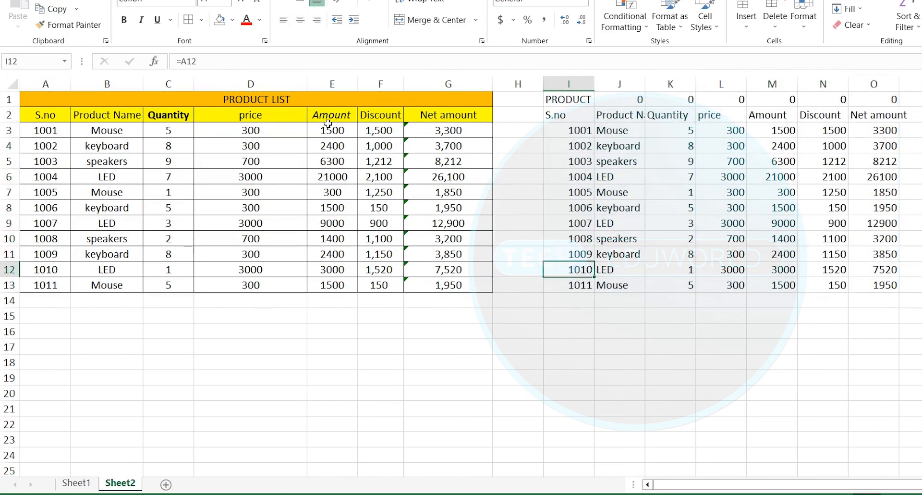
Step: Set the Amount of product 1001 in cell E3 of the source list to 1600
left_click(333, 130)
type("1600")
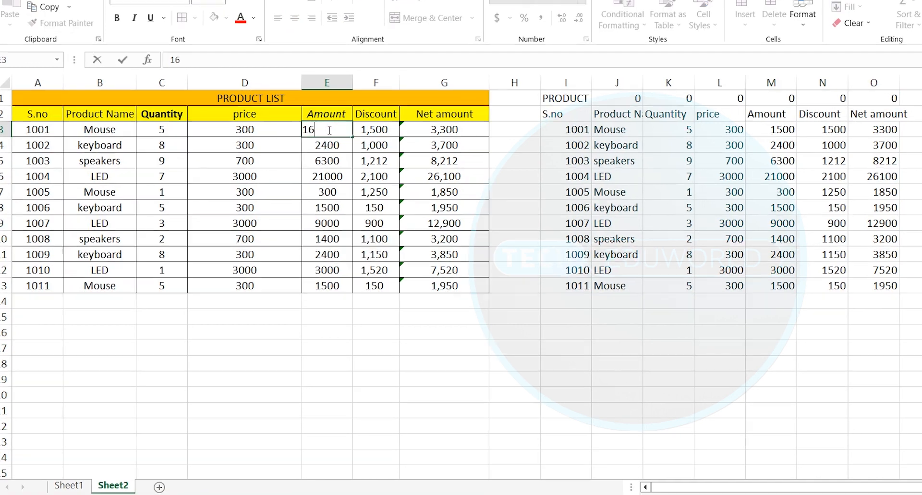
key("Return")
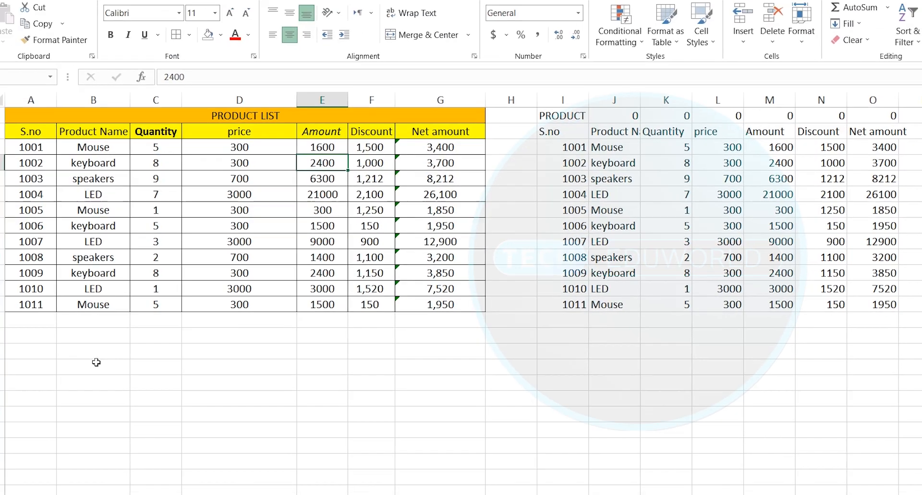
Step: Copy the product list A1:G13 again and paste it at A15 as a static picture
left_click(31, 335)
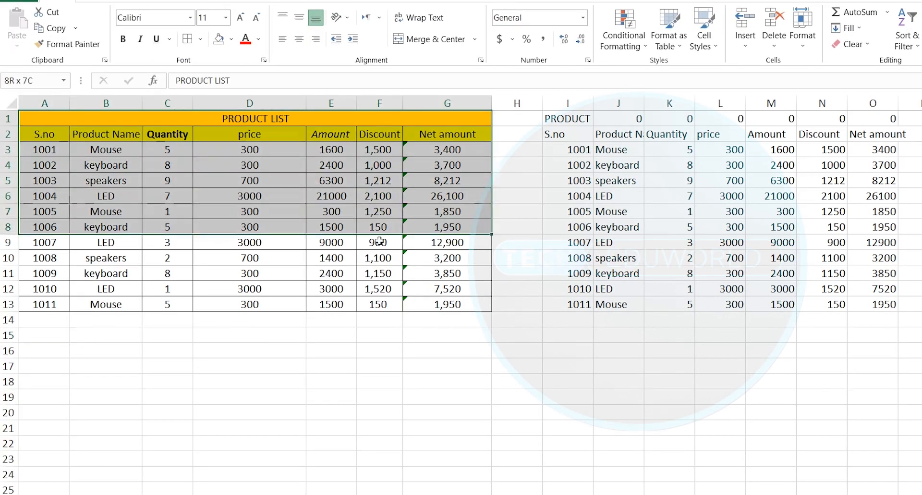
left_click_drag(408, 298, 409, 299)
key("ctrl+c")
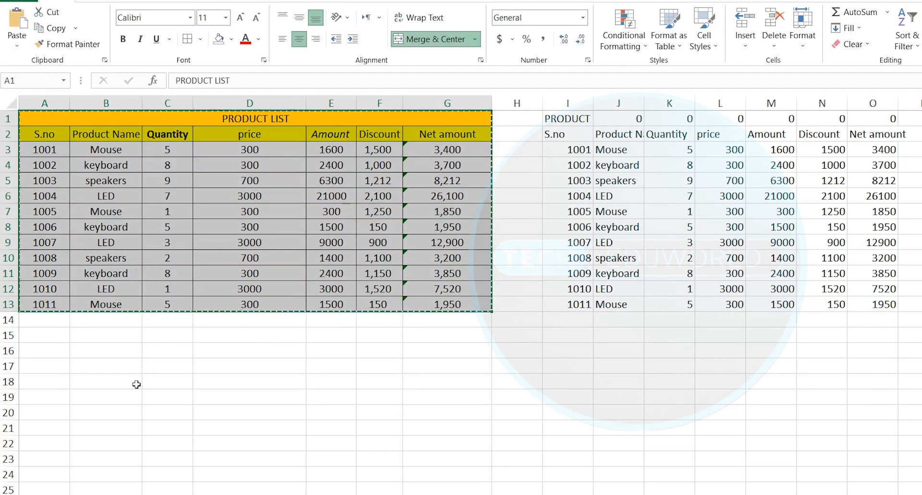
left_click(45, 348)
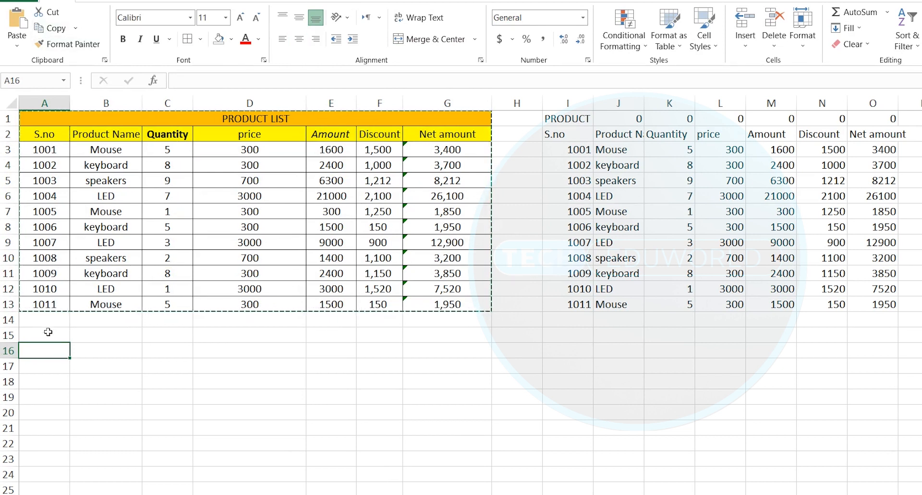
left_click(48, 332)
left_click(24, 44)
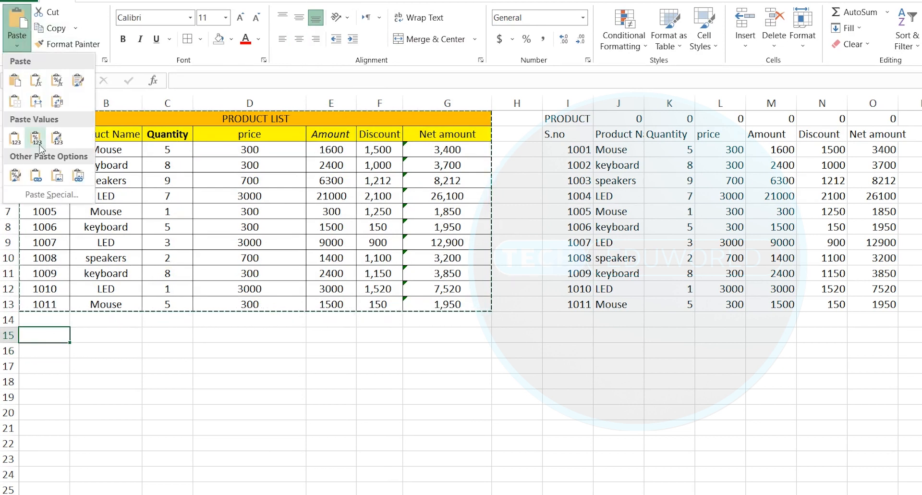
left_click(57, 183)
Step: Move the pasted picture freely over the sheet and return it to the area below the source list
left_click_drag(159, 332, 340, 201)
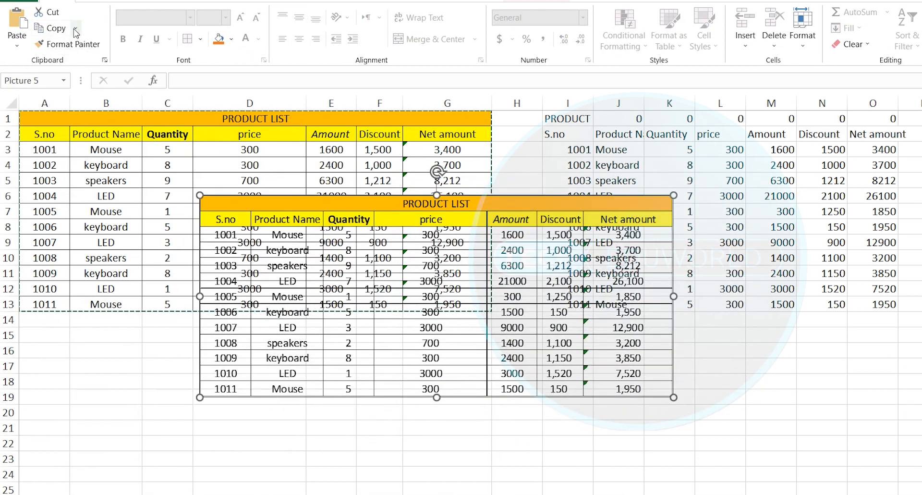
left_click_drag(353, 256, 139, 376)
left_click(547, 336)
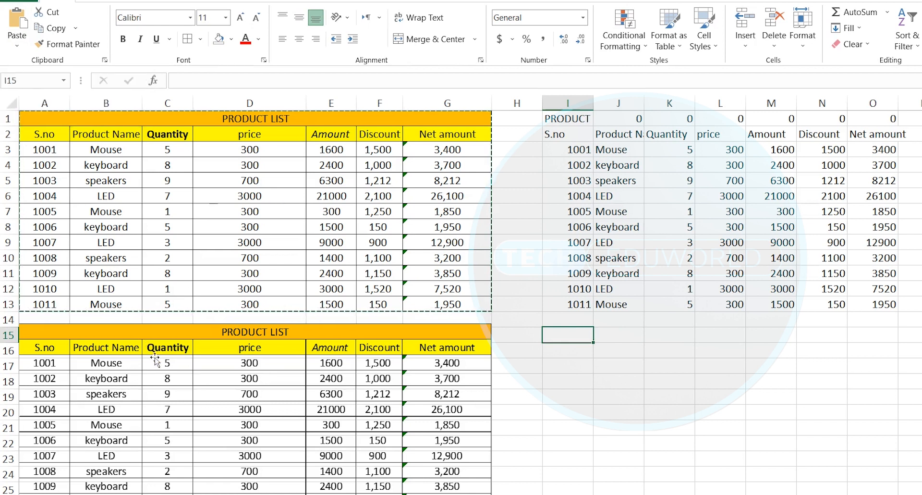
left_click_drag(153, 359, 192, 301)
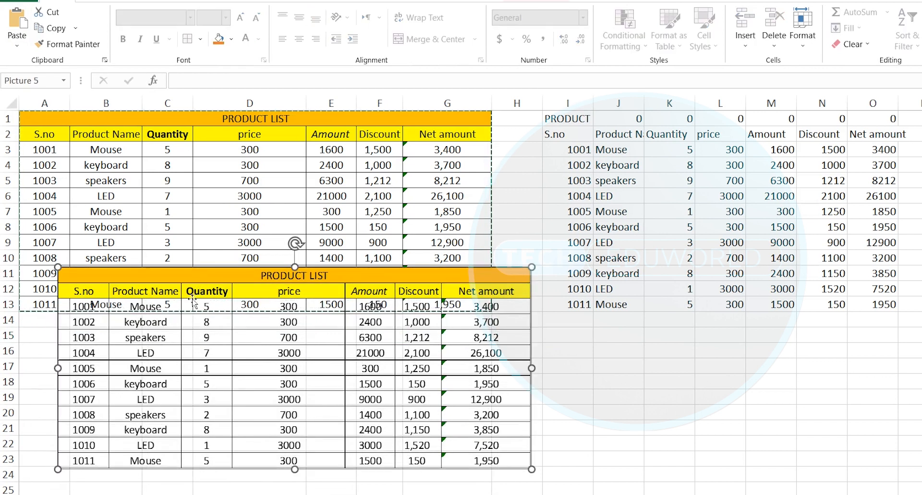
left_click_drag(217, 313, 178, 373)
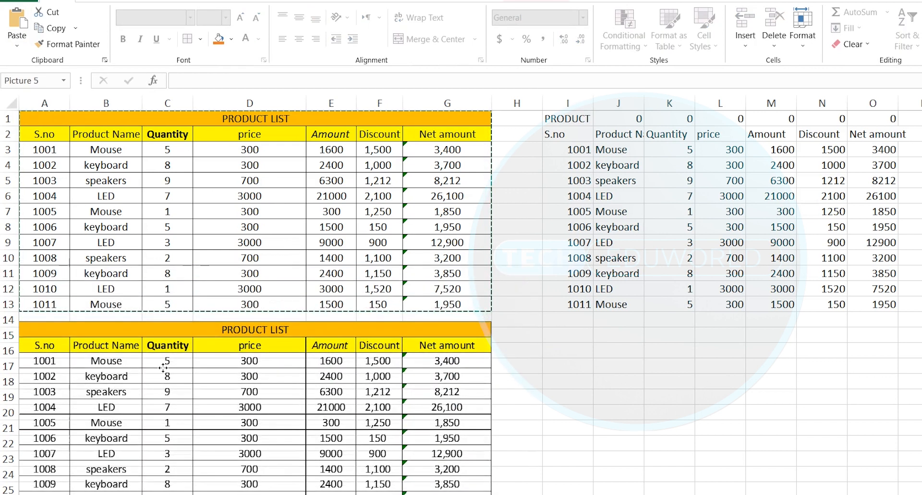
Step: Paste the copied product list at I15 as a linked picture and shift it slightly toward column H
left_click(570, 334)
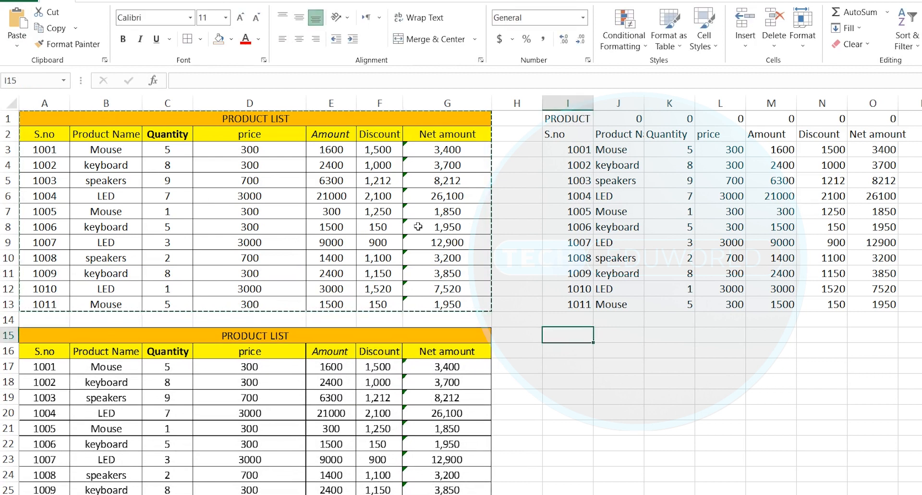
left_click(17, 40)
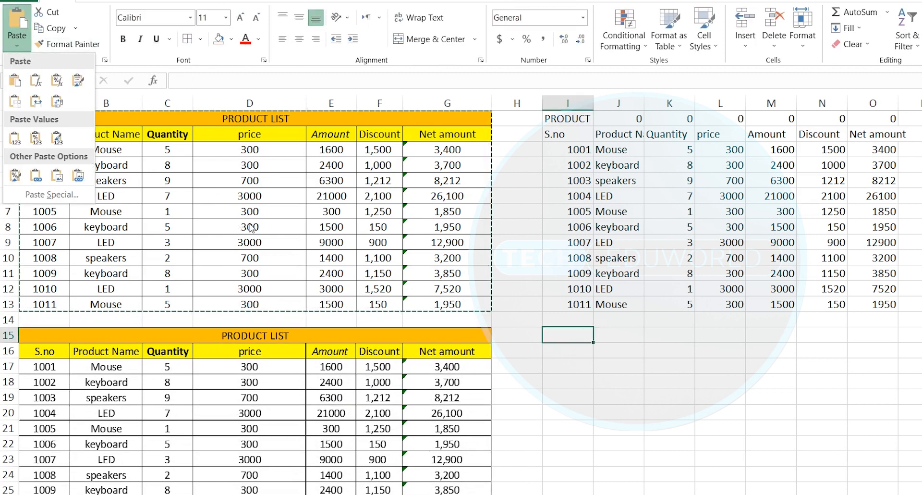
left_click(84, 179)
scroll(477, 249, "down", 2)
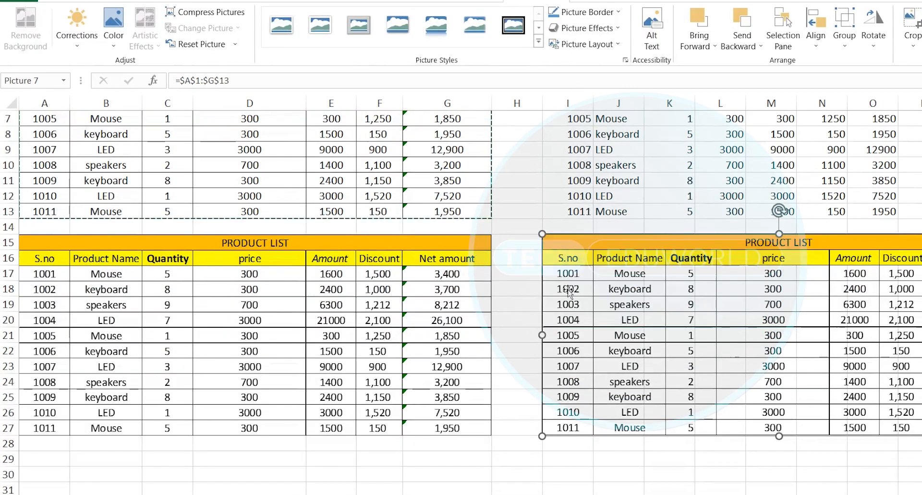
mouse_move(592, 301)
left_mouse_down()
mouse_move(543, 317)
mouse_move(457, 299)
mouse_move(553, 333)
mouse_move(588, 320)
mouse_move(588, 309)
left_mouse_up()
scroll(393, 312, "up", 2)
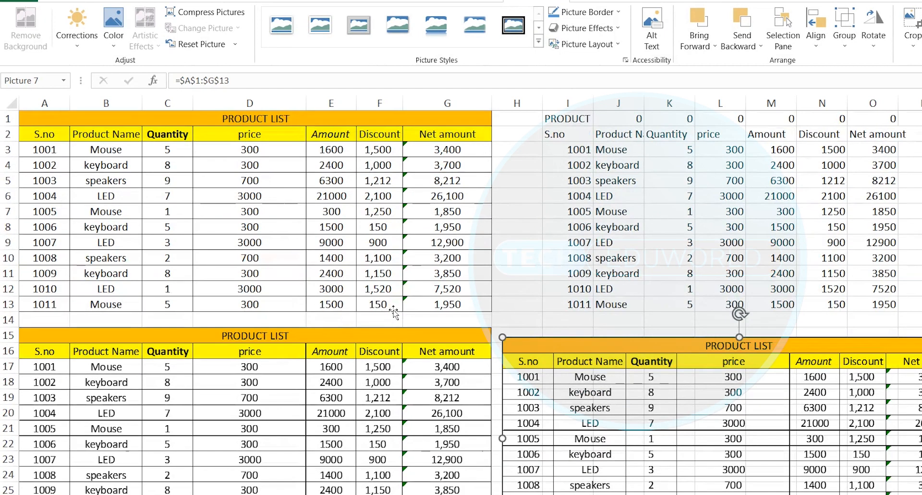
Step: Set the price of product 1001 in cell D3 of the source list to 500
left_click(225, 151)
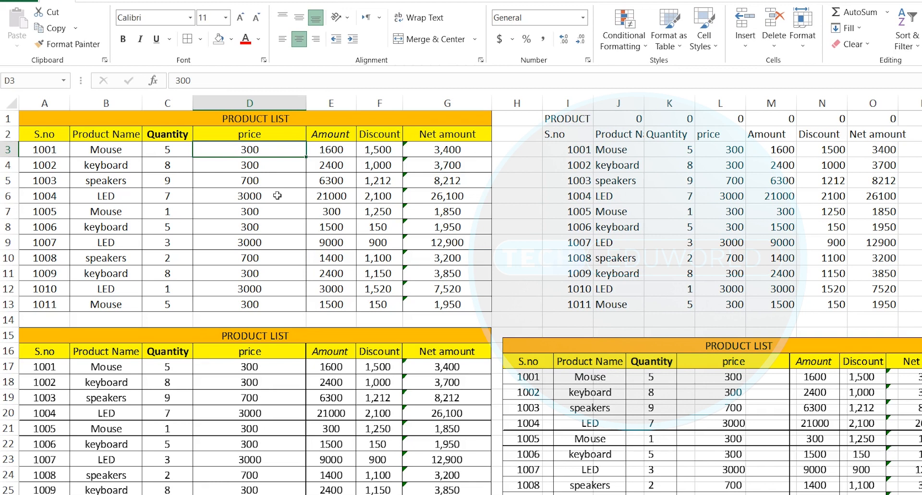
type("500")
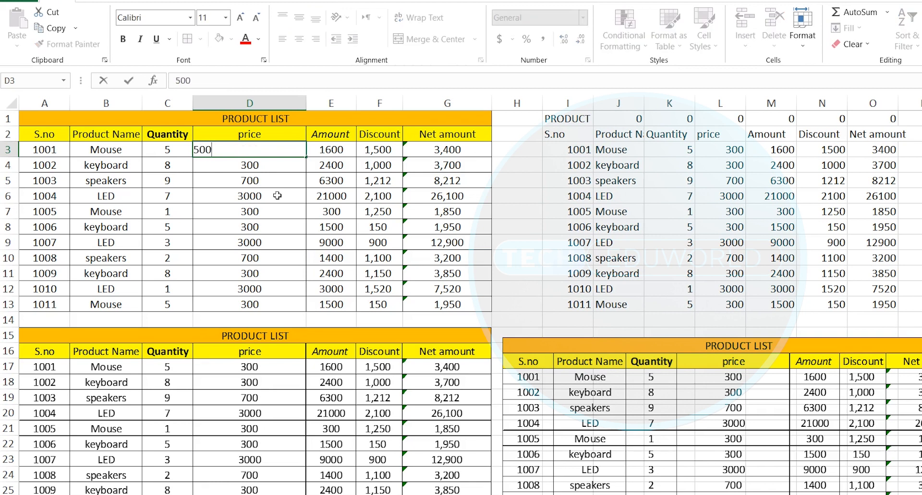
key("Return")
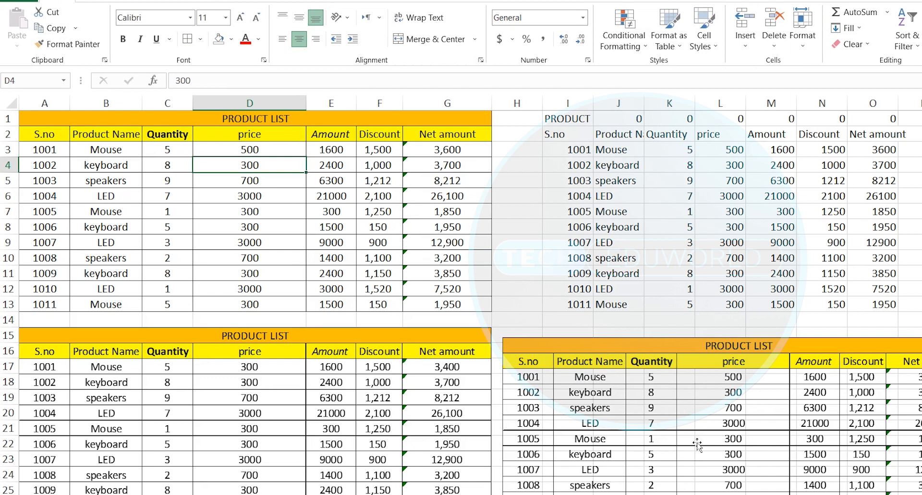
Step: Delete the static picture below the source list and move the linked picture into its place at A15
left_click(448, 342)
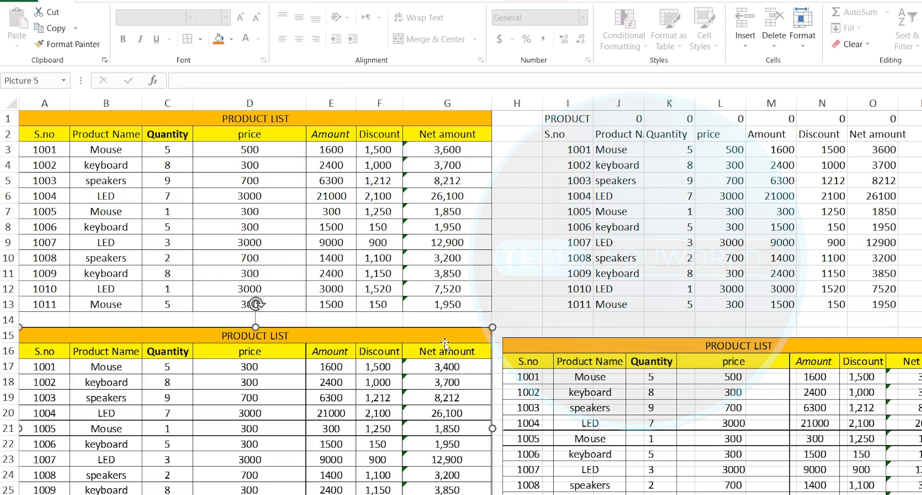
key("Delete")
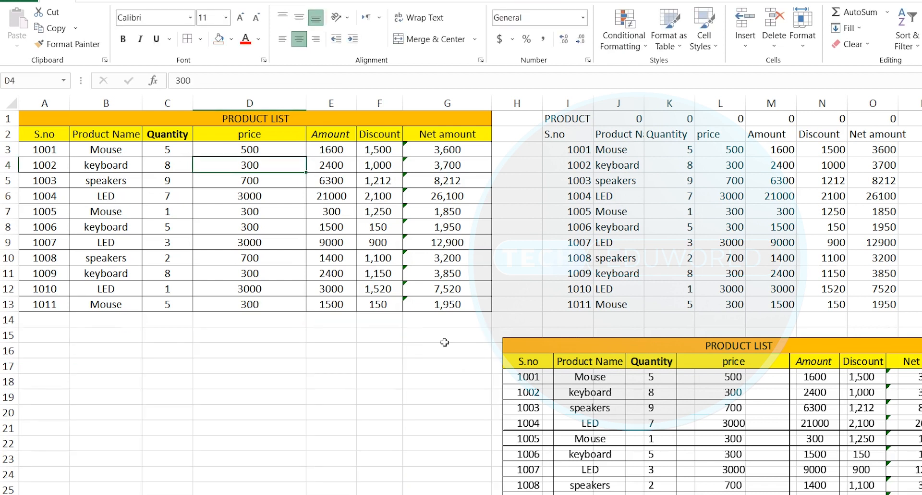
left_click_drag(592, 339, 106, 339)
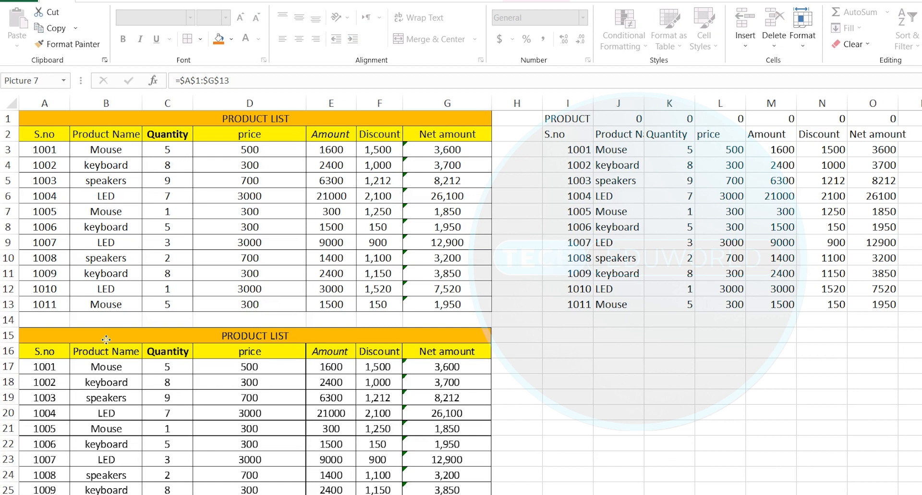
left_click_drag(106, 339, 106, 340)
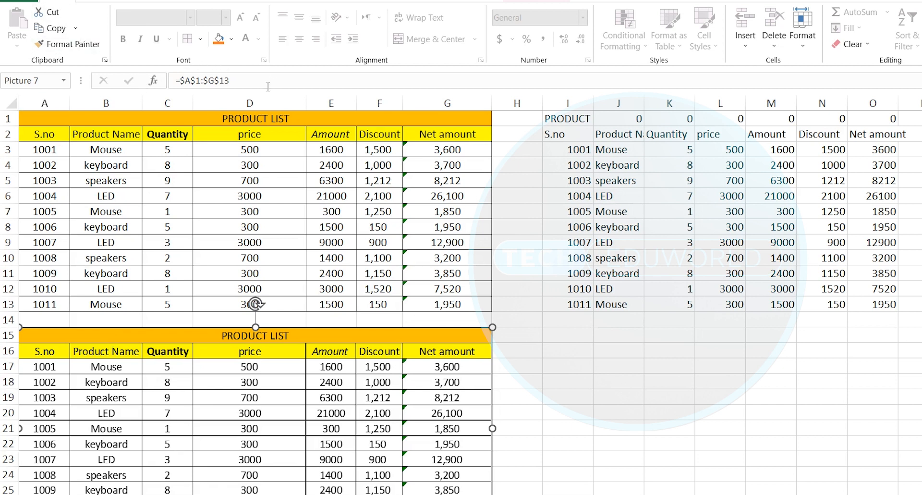
key("Escape")
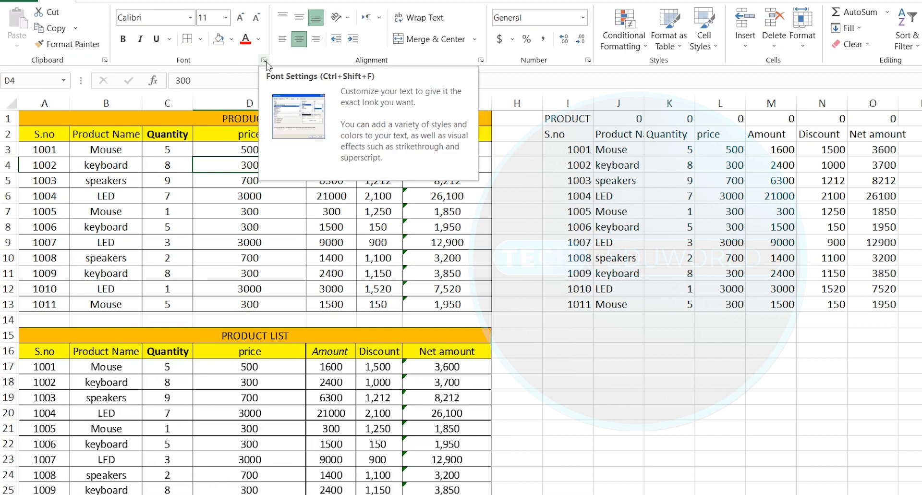